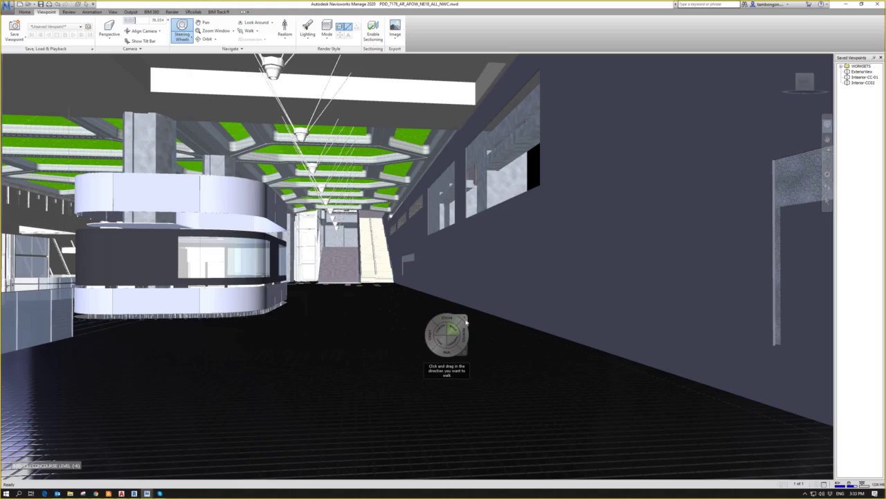
- Close the navigation wheel and open the saved ExteriorView viewpoint, framing the whole station model
left_click(464, 318)
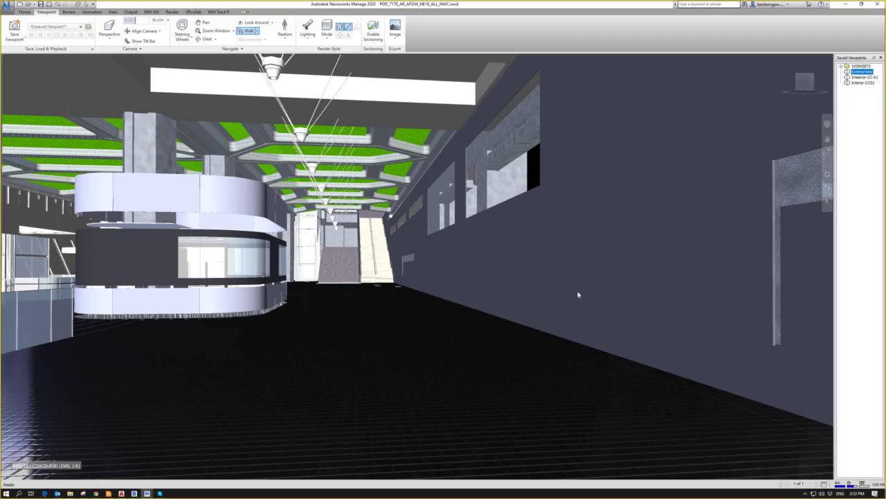
scroll(577, 292, "down", 1)
scroll(576, 292, "down", 3)
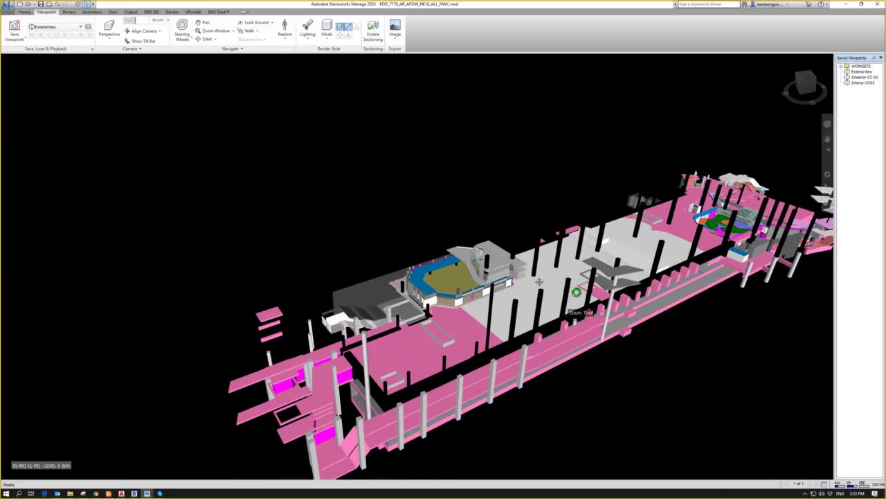
middle_click_drag(615, 306, 553, 283)
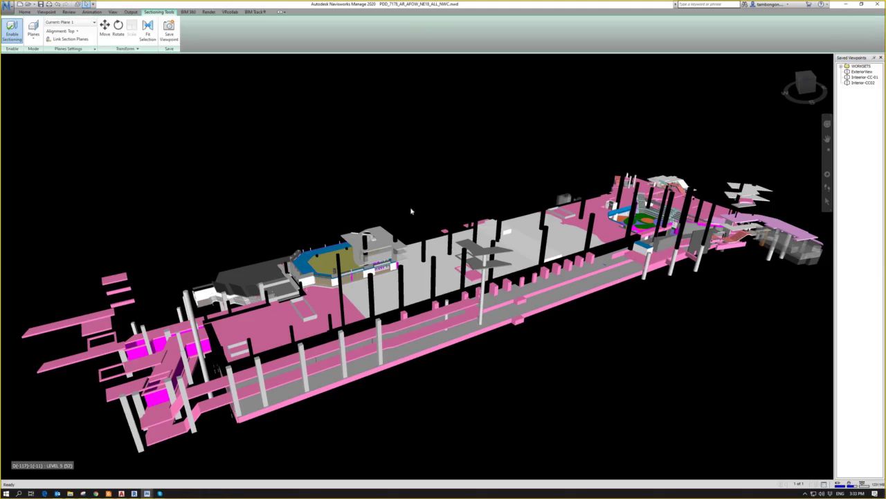
- Enable sectioning for the exterior view and switch the sectioning mode from Planes to Box
middle_click_drag(505, 209, 544, 189)
middle_click_drag(397, 212, 338, 209)
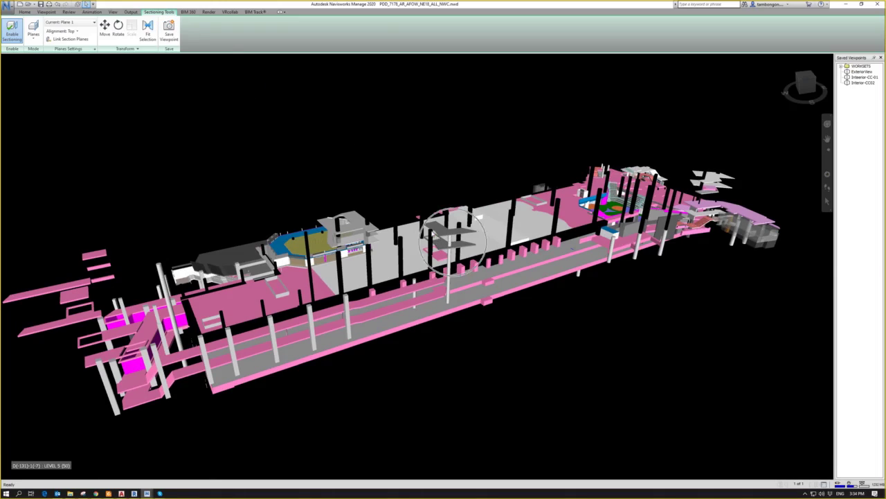
left_click(33, 38)
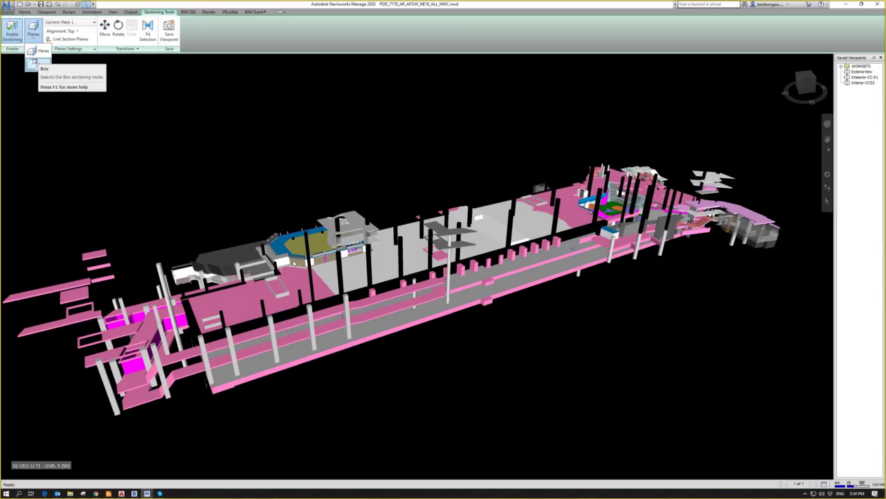
left_click(33, 64)
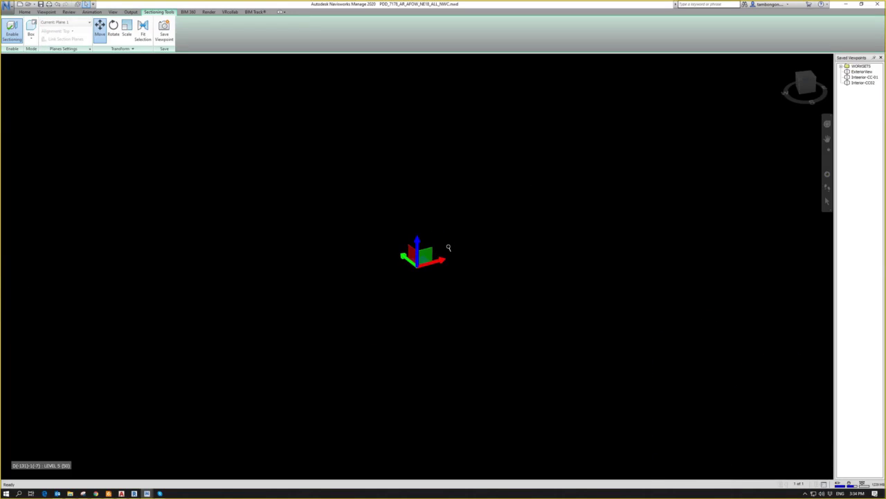
middle_click_drag(447, 245, 417, 257)
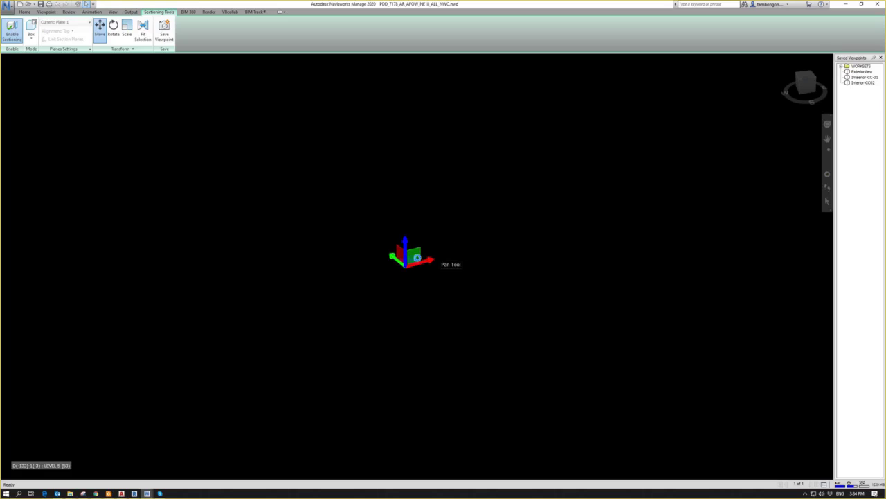
left_click(31, 40)
left_click(38, 65)
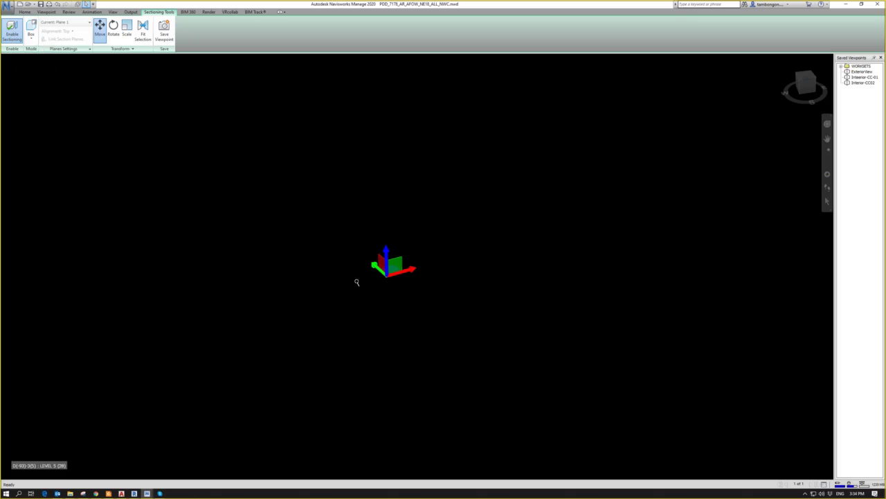
- Turn sectioning off to bring back the whole model, and re-enable it in Box mode
scroll(376, 275, "up", 4)
scroll(356, 283, "down", 5)
left_click(100, 28)
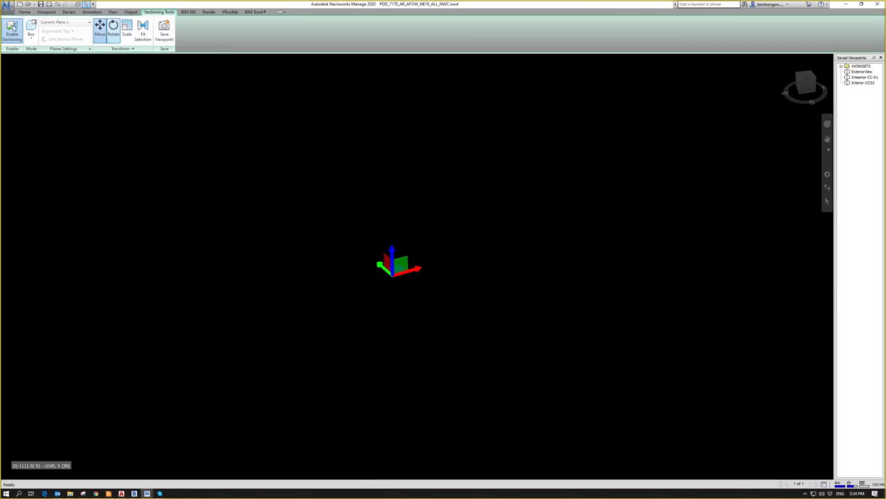
key("ctrl+z")
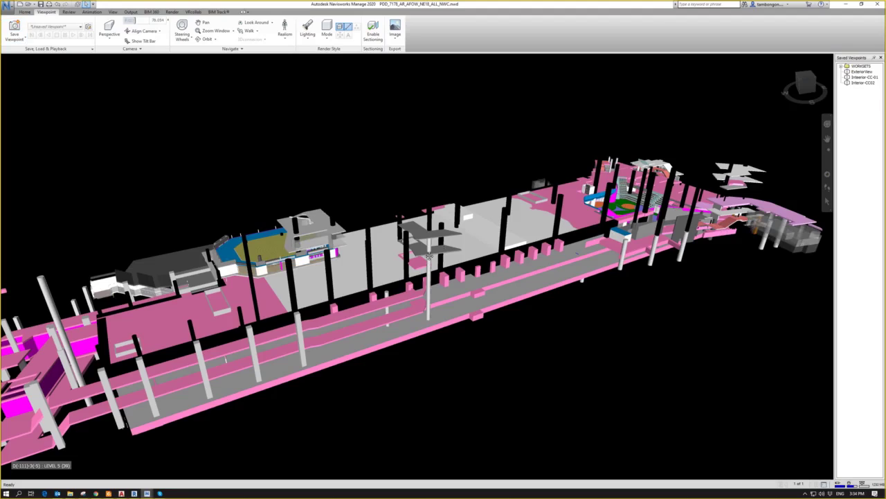
scroll(430, 252, "down", 1)
scroll(95, 71, "down", 2)
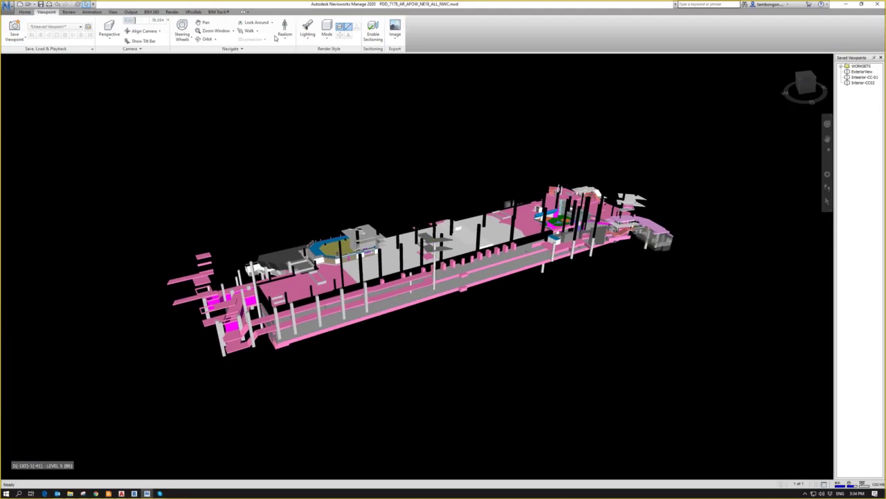
left_click(371, 31)
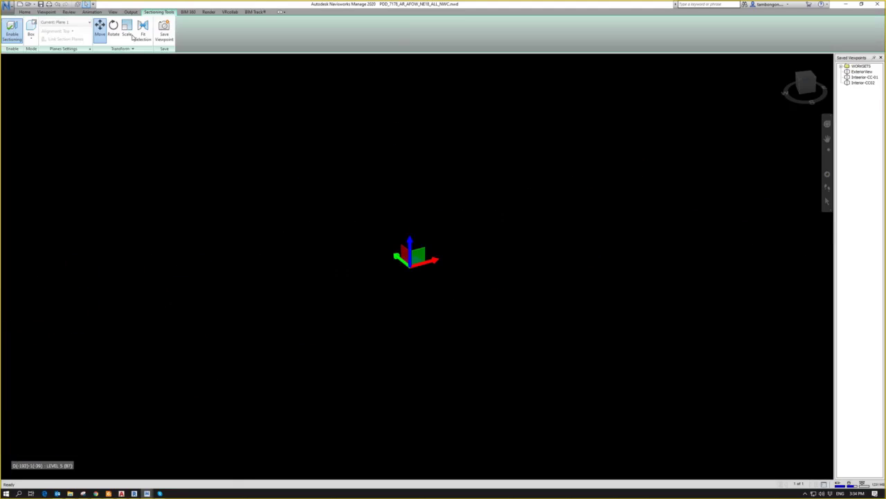
left_click(30, 32)
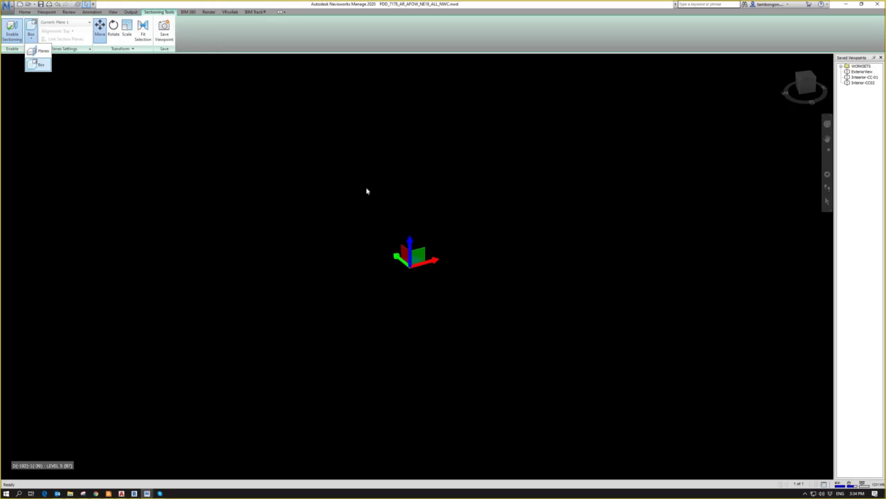
left_click(40, 64)
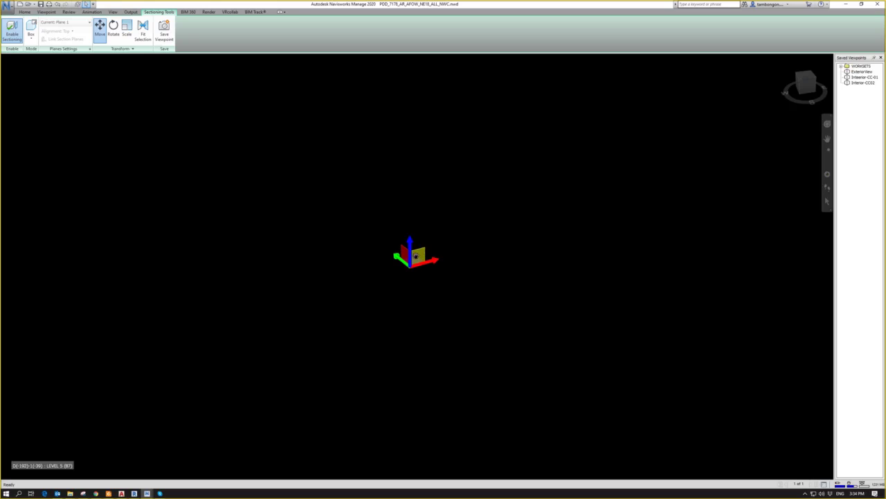
- Try to enlarge the tiny section box uniformly from its centre with the Scale gizmo
left_click(113, 31)
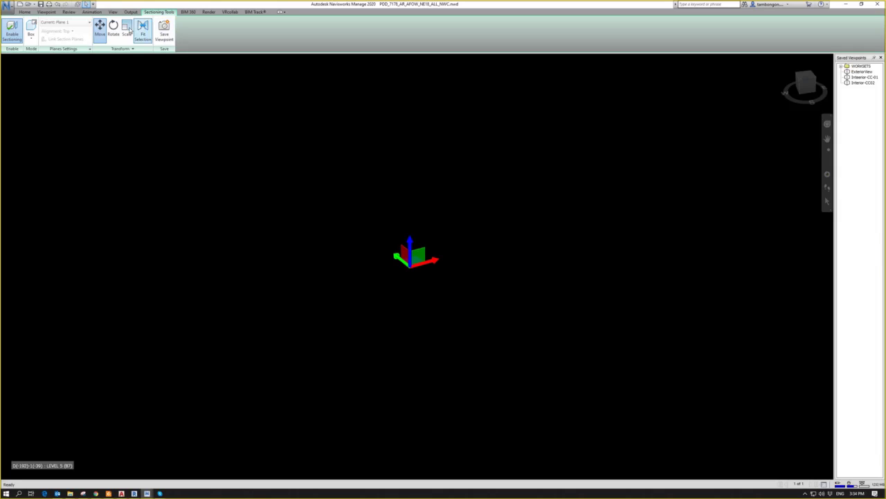
left_click(127, 29)
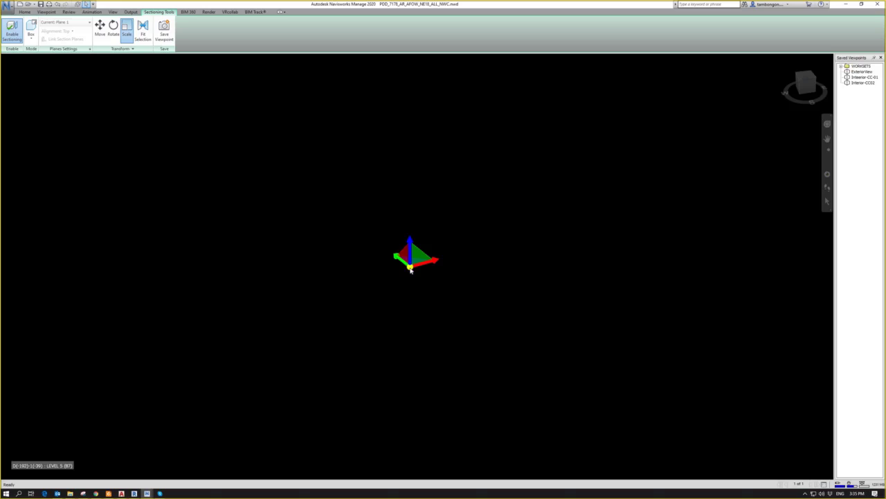
key("ctrl")
key("ctrl")
key("ctrl")
key("ctrl")
key("ctrl")
left_click_drag(418, 268, 239, 275)
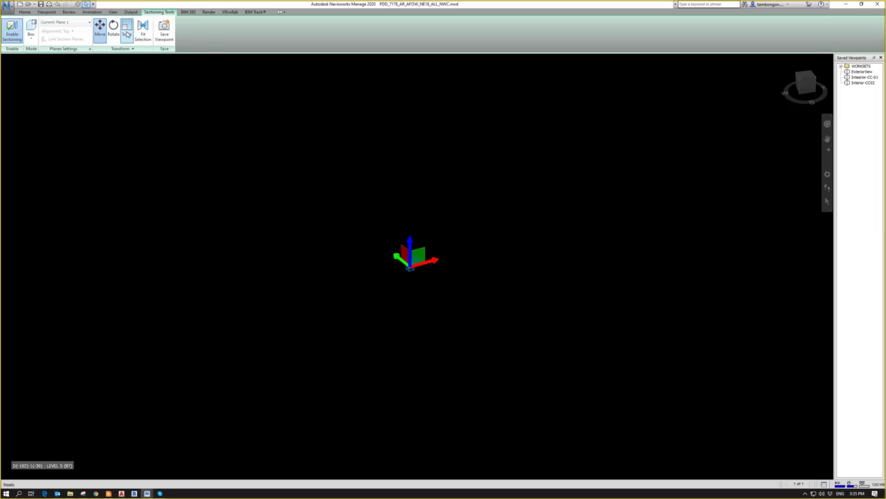
- Scale the section box up uniformly and stretch it along the red axis to enclose the station's full length
left_click(127, 34)
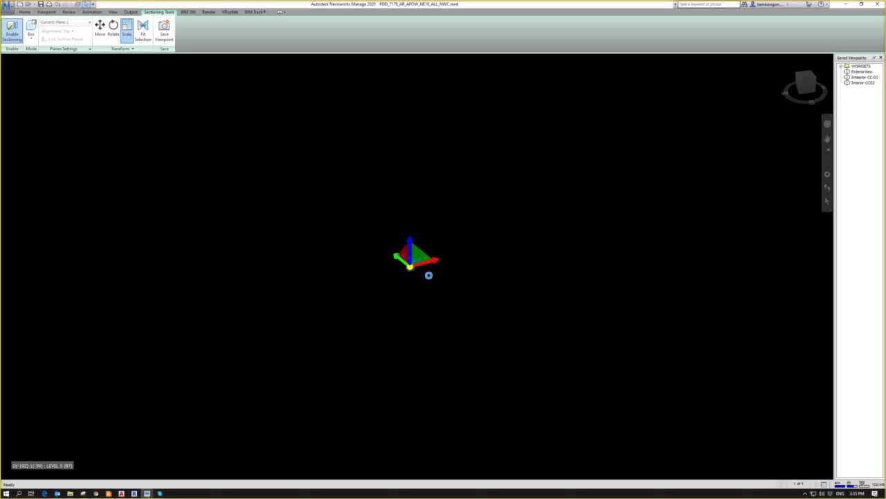
left_click_drag(511, 297, 596, 297)
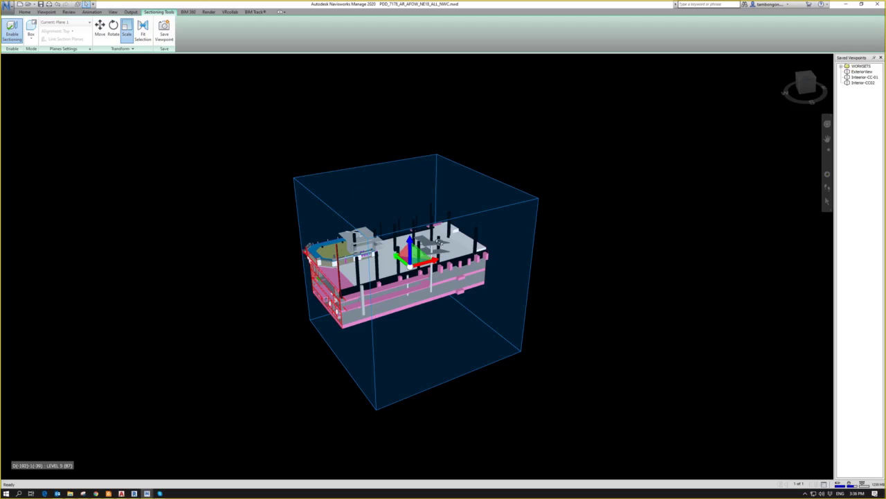
middle_click_drag(430, 237, 439, 254, "shift")
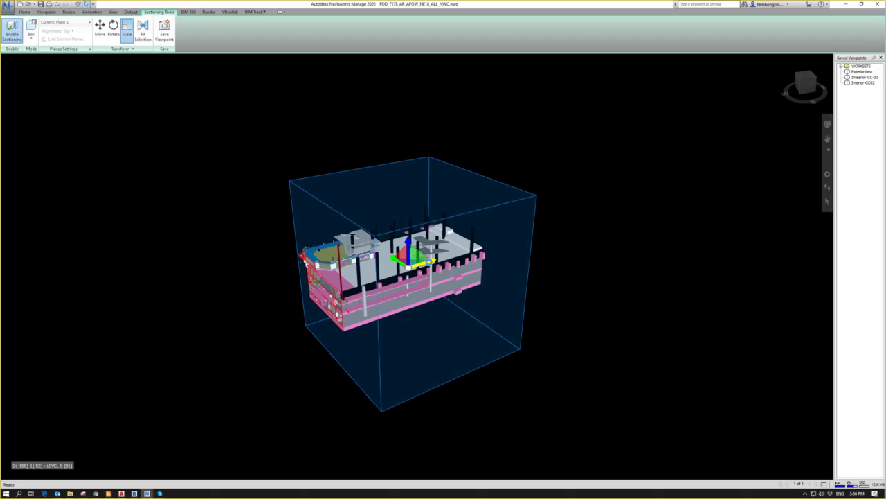
left_click(128, 32)
left_click_drag(454, 255, 508, 241)
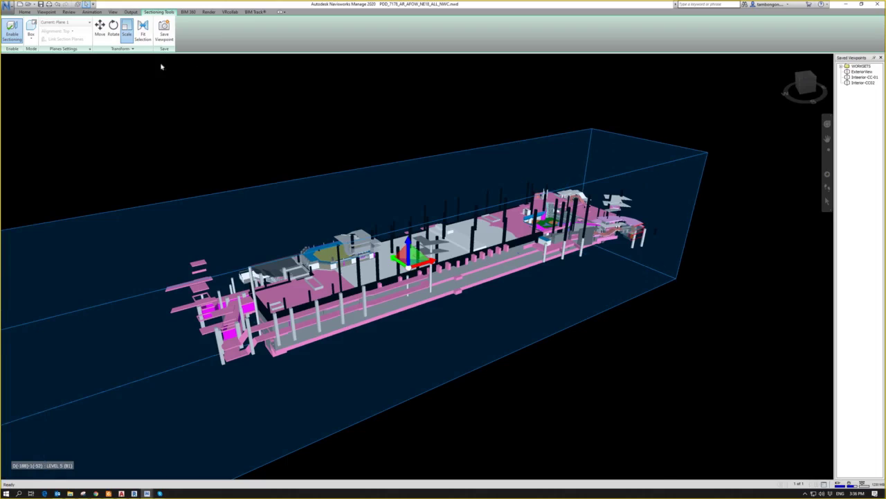
- Move the section box back and upward so its front face cuts lengthwise through the station
left_click(99, 30)
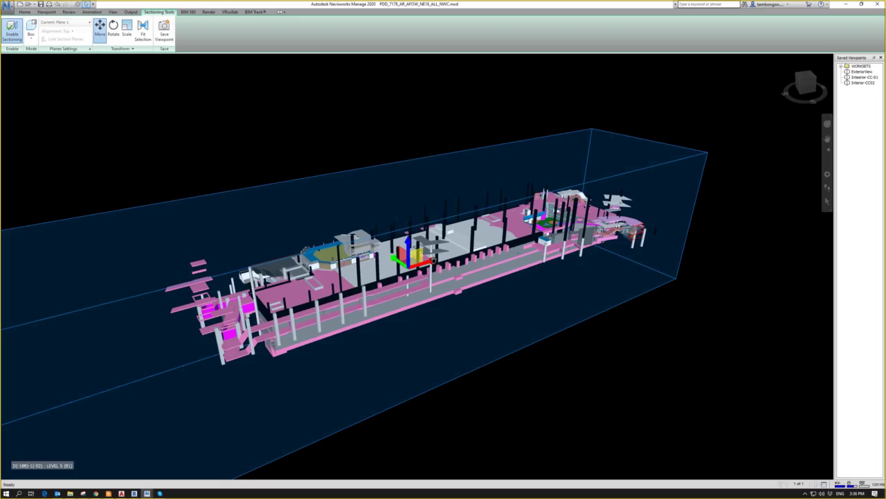
left_click_drag(426, 258, 402, 194)
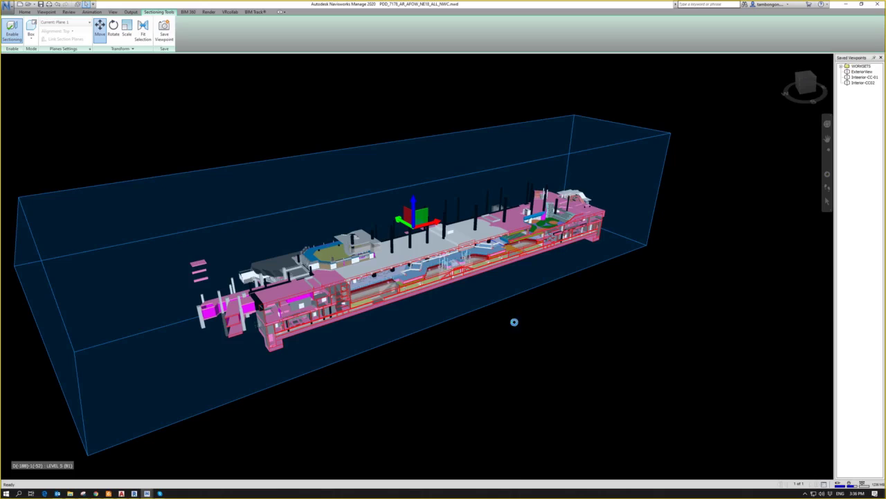
- Examine the section cut around the pink slab edge, the green ceiling below it, and the columns and seating at ground level
middle_click_drag(534, 356, 511, 327, "shift")
scroll(435, 311, "up", 3)
scroll(435, 309, "up", 6)
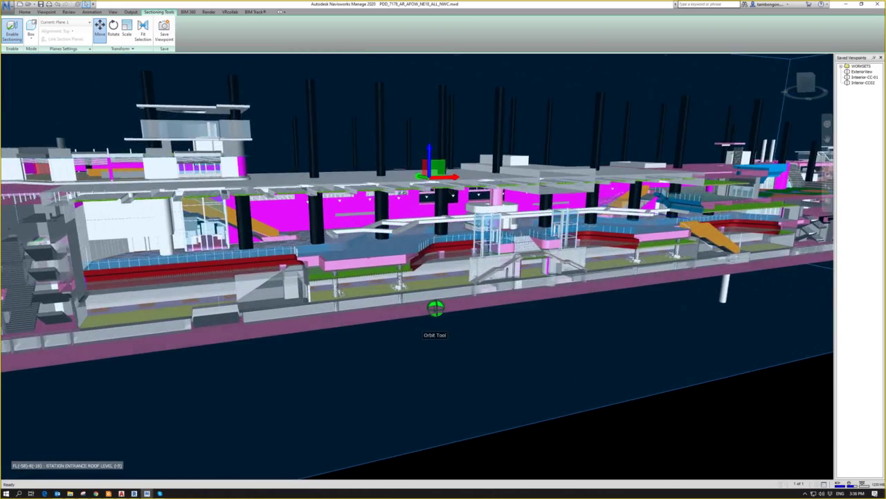
scroll(395, 277, "up", 8)
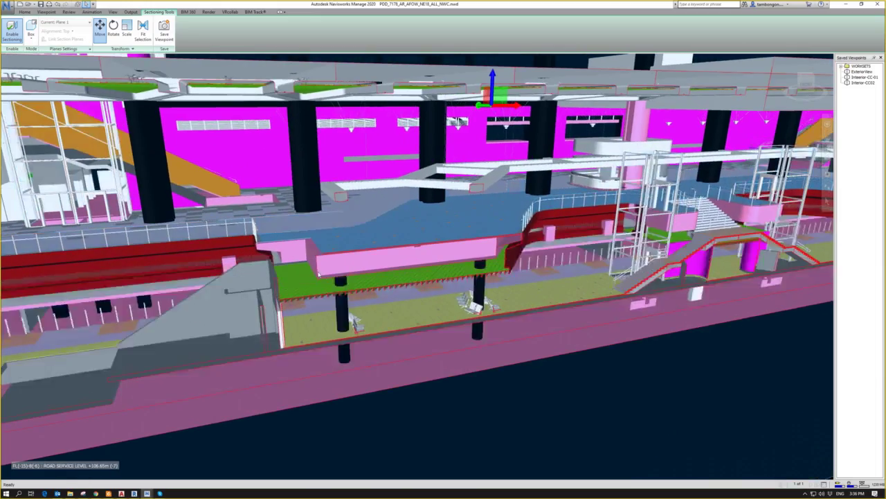
scroll(317, 259, "up", 8)
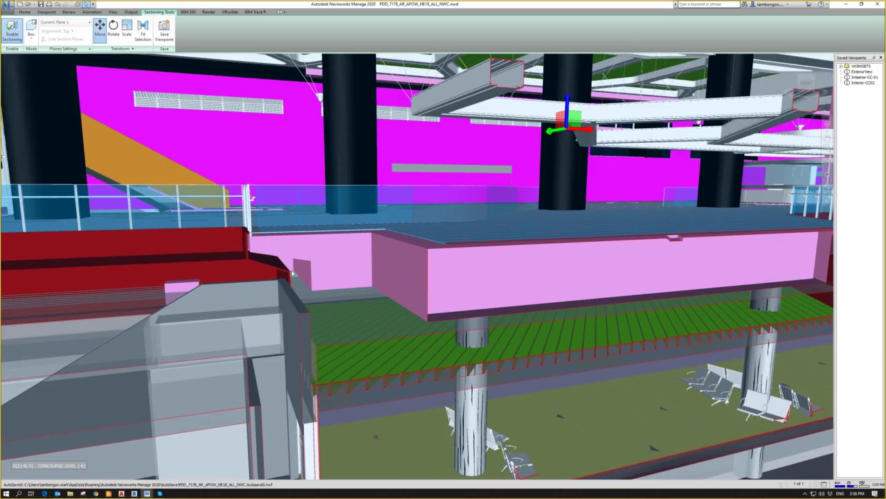
middle_click_drag(483, 319, 582, 328, "shift")
middle_click_drag(512, 338, 513, 298, "shift")
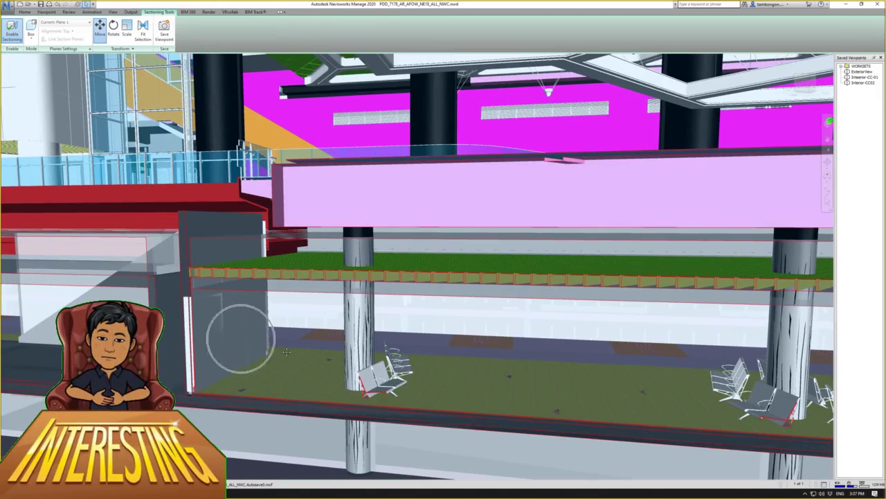
scroll(235, 338, "up", 2)
middle_click_drag(521, 337, 742, 331, "shift")
middle_click_drag(516, 357, 243, 355, "shift")
middle_click_drag(559, 297, 482, 298, "shift")
scroll(547, 298, "down", 5)
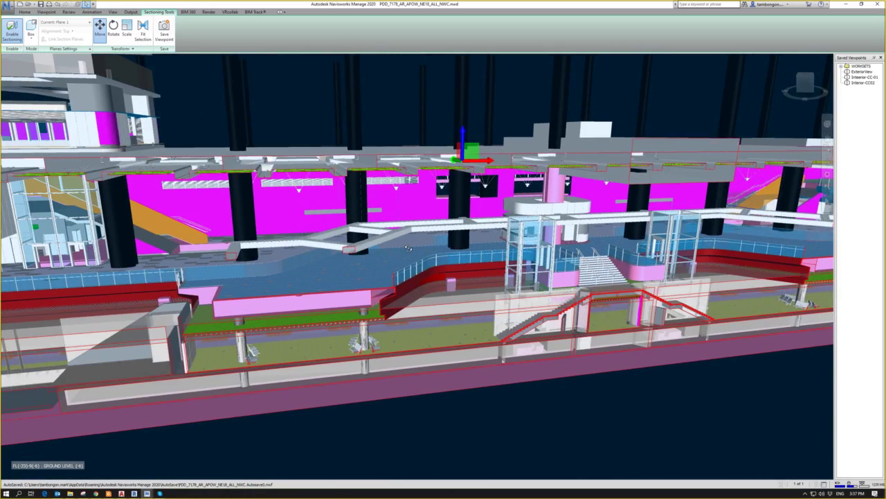
- Examine the sectioned roof with its green ceiling panels, the suspended white beams, and the lifts and stairs
middle_click_drag(410, 251, 517, 187, "shift")
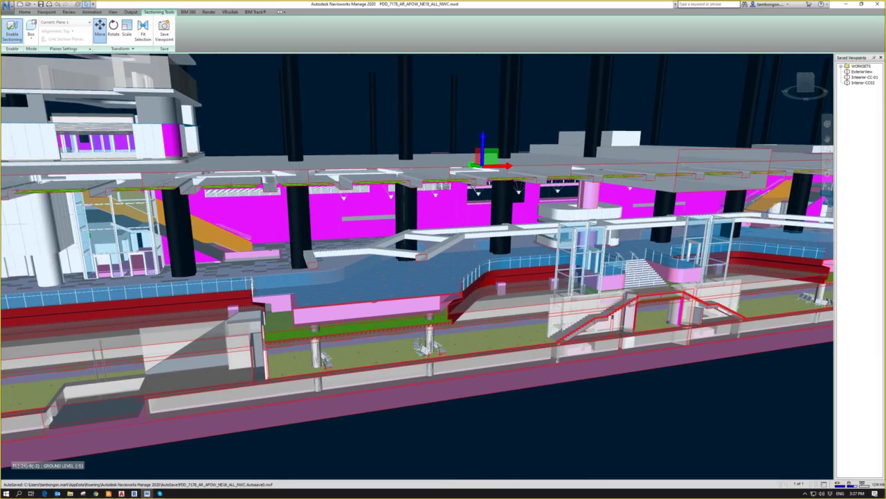
scroll(449, 196, "up", 6)
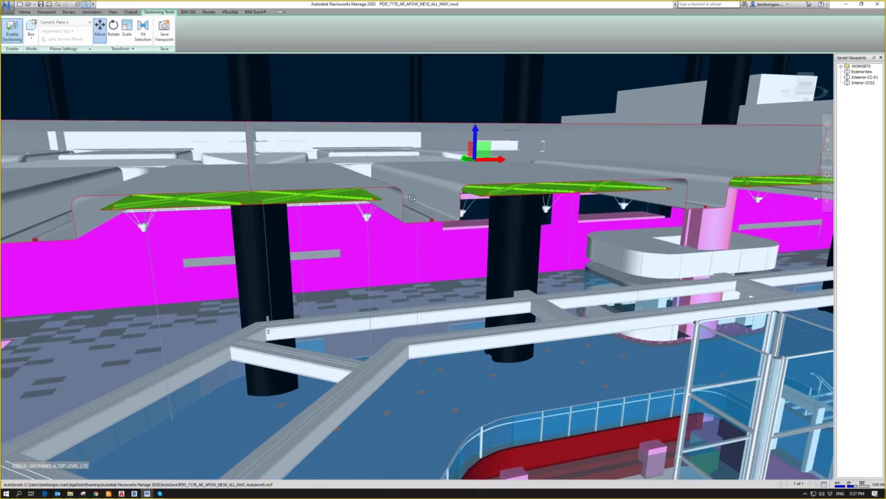
middle_click_drag(453, 227, 316, 187, "shift")
scroll(312, 186, "down", 5)
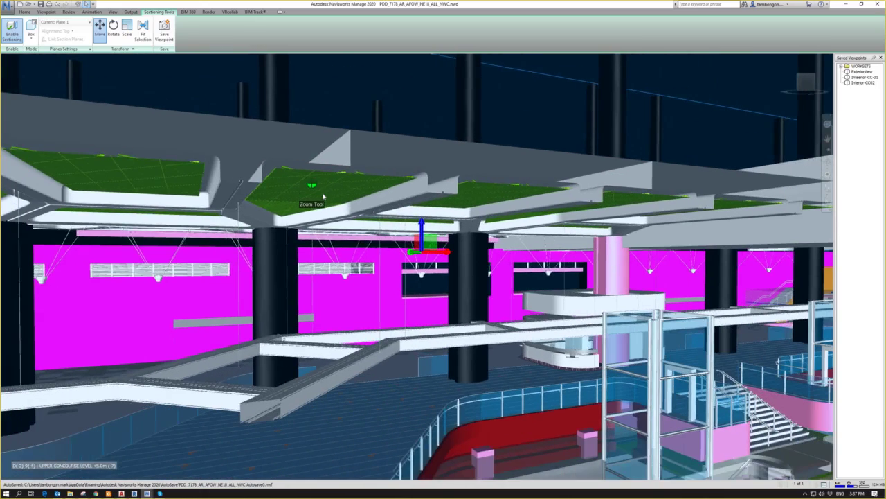
middle_click_drag(322, 196, 333, 207, "shift")
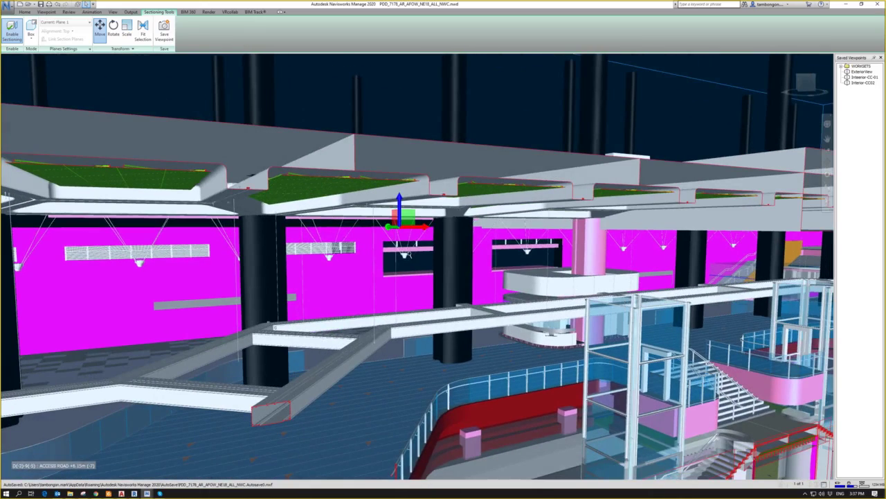
scroll(381, 259, "down", 3)
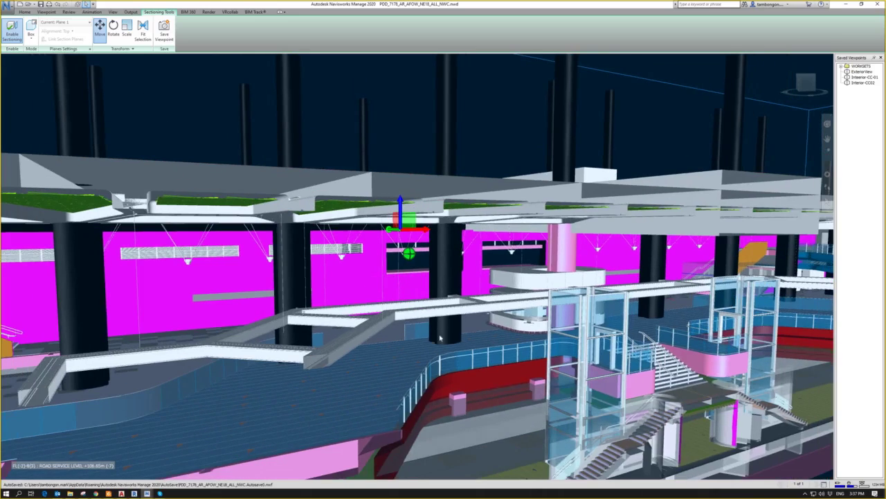
middle_click_drag(123, 111, 109, 31)
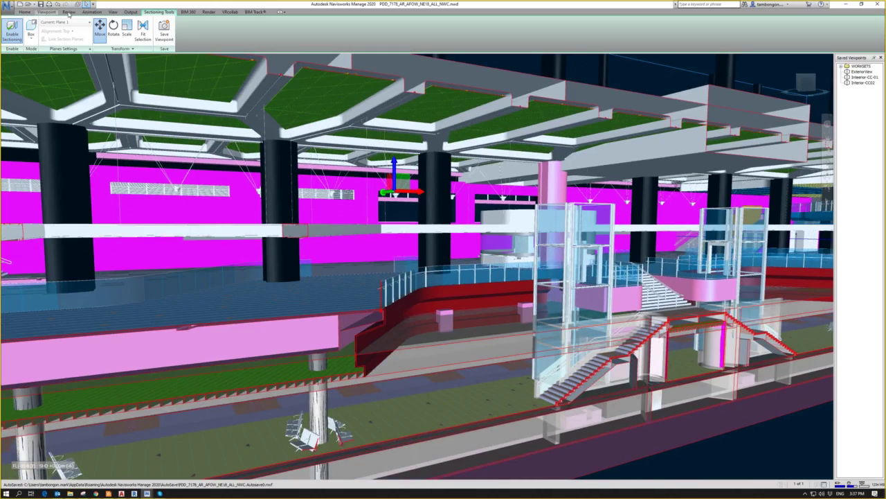
- Start a point-to-point measurement at the platform level below the green ceiling, locked to the Z axis
left_click(69, 12)
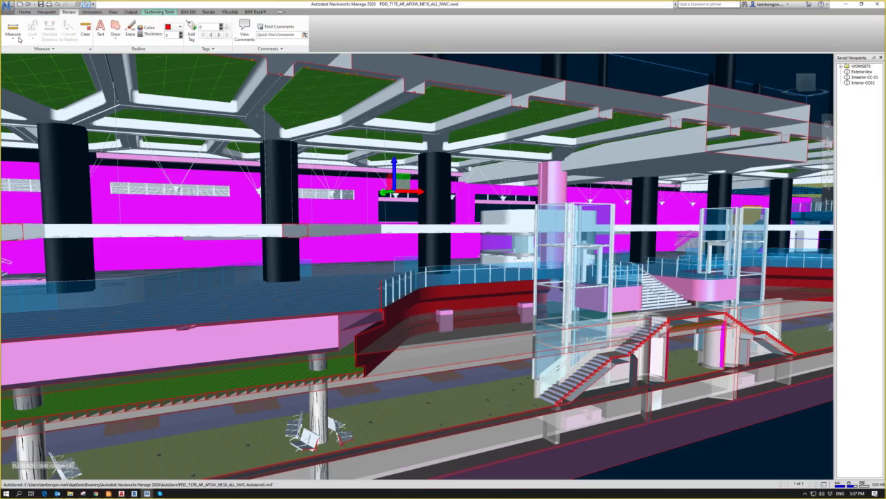
left_click(18, 39)
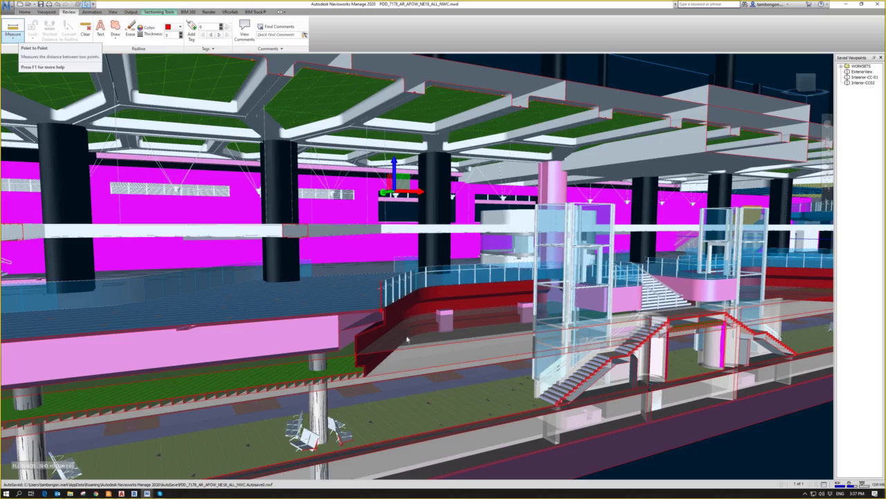
middle_click_drag(387, 281, 369, 173)
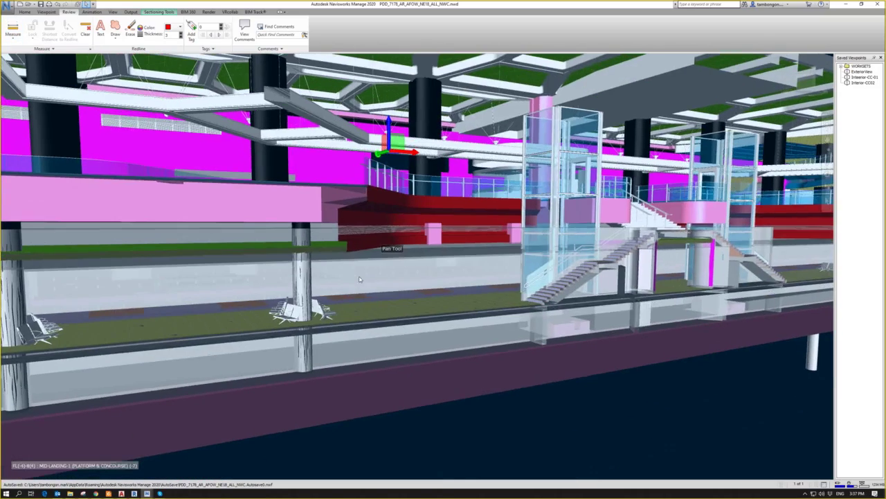
scroll(313, 265, "up", 10)
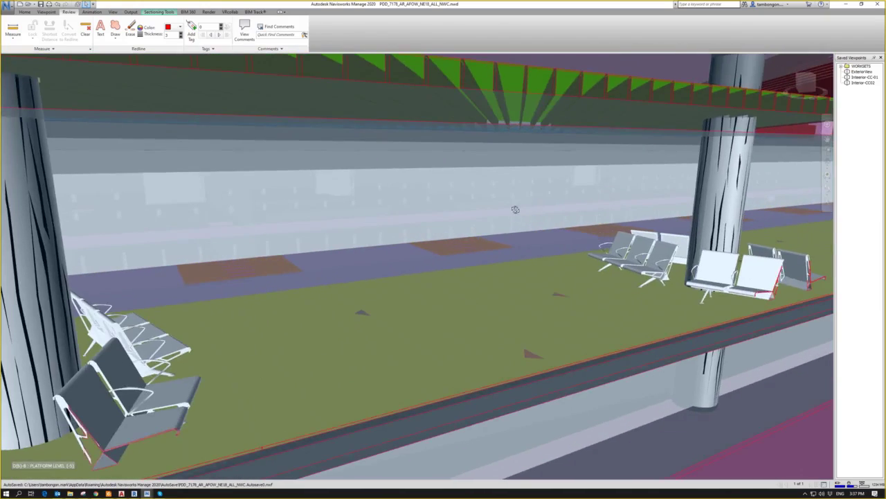
scroll(516, 209, "down", 3)
middle_click_drag(534, 205, 497, 215, "shift")
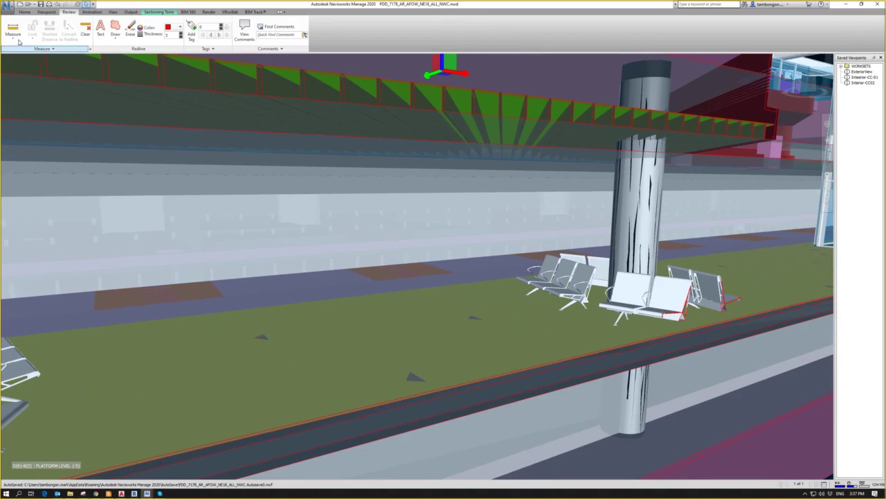
left_click(13, 38)
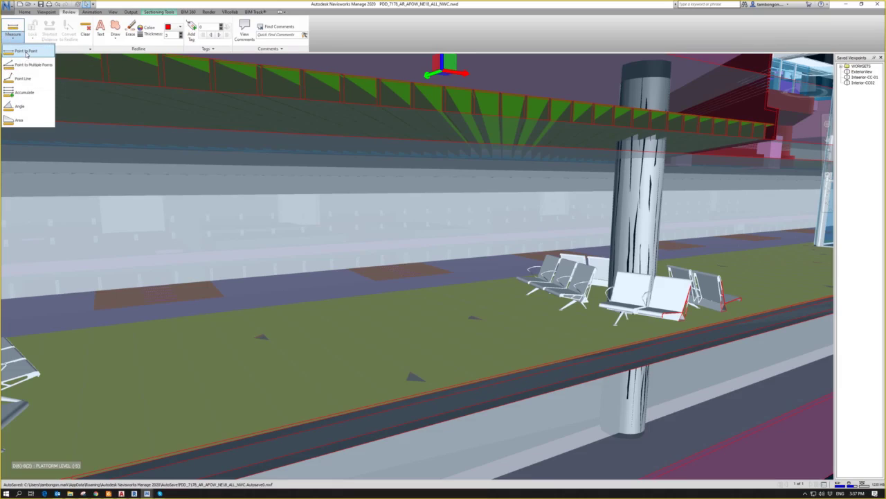
left_click(26, 52)
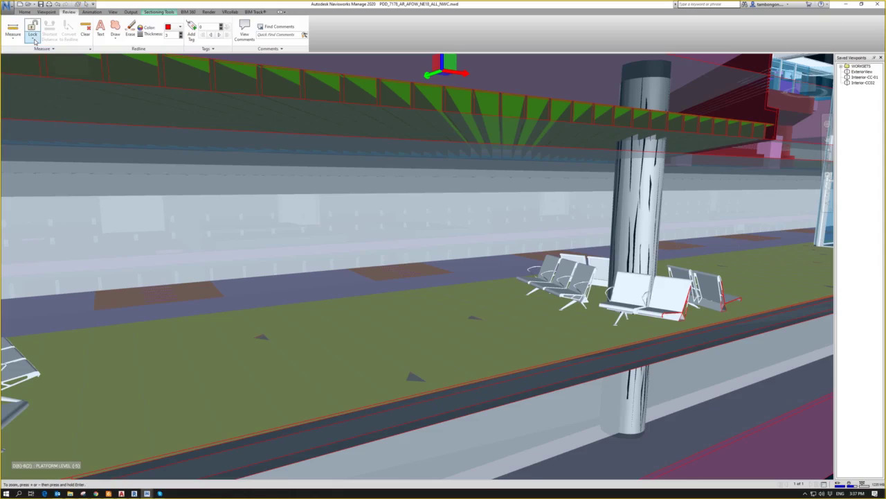
left_click(32, 38)
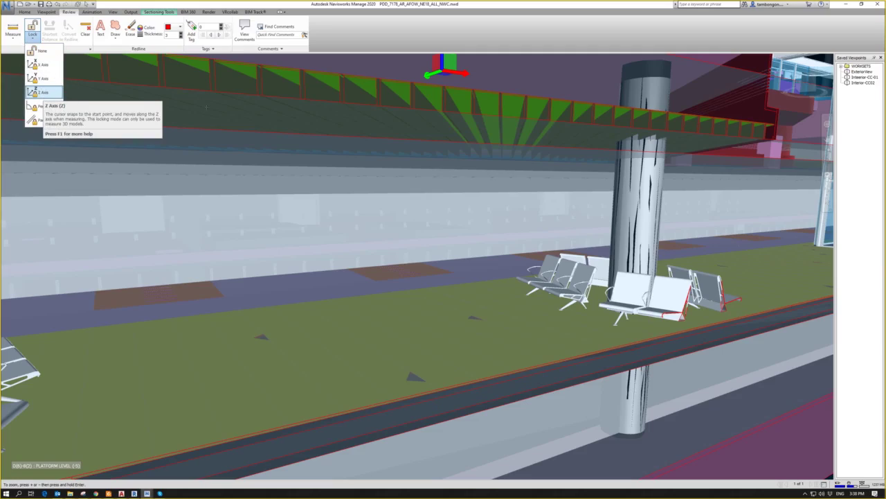
left_click(43, 92)
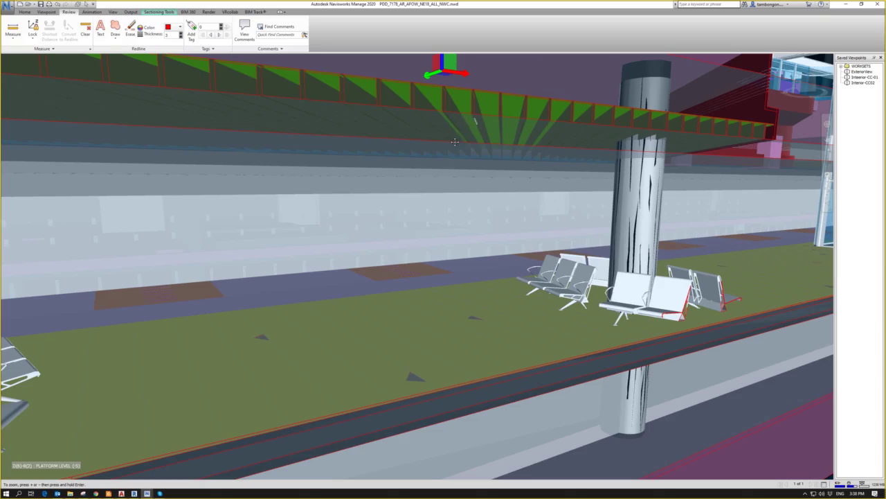
- Measure the vertical distance from the underside of the green slatted ceiling to the platform floor
middle_click_drag(462, 115, 453, 145)
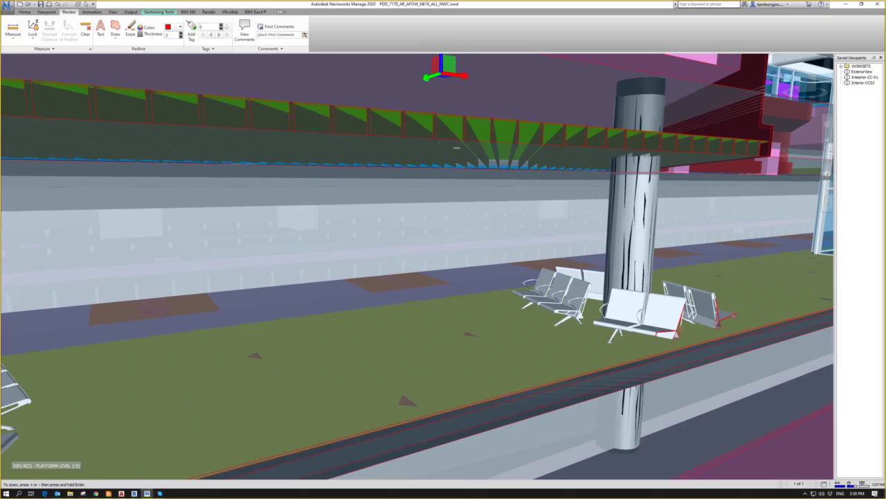
scroll(441, 147, "up", 3)
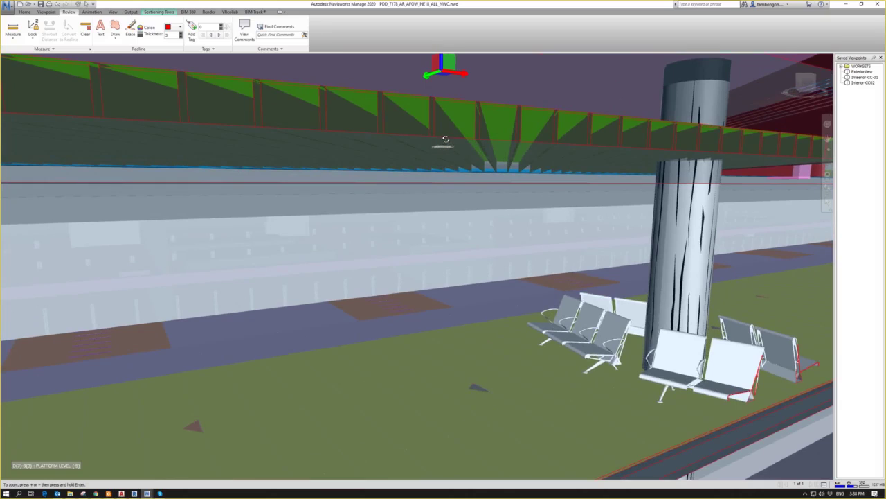
scroll(446, 138, "up", 2)
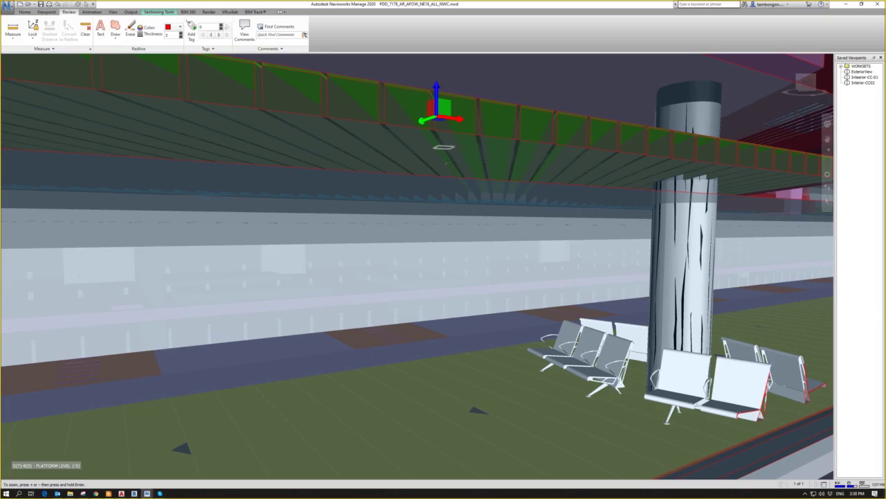
left_click(444, 146)
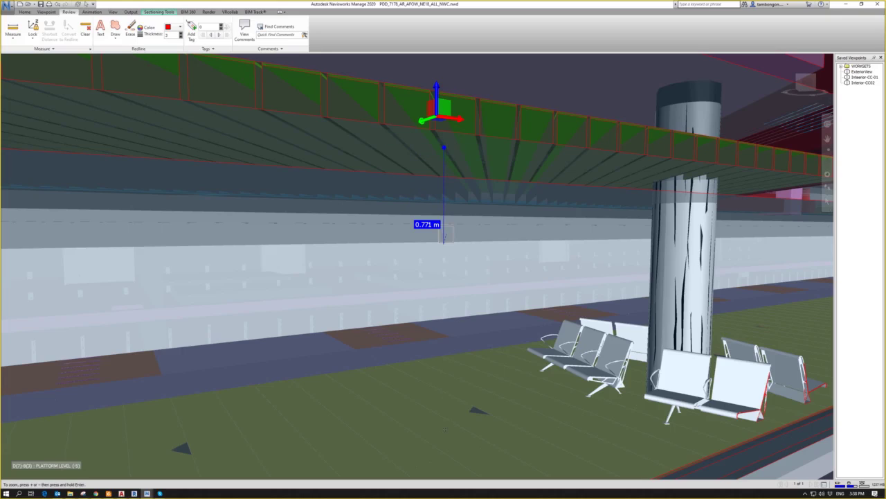
middle_click_drag(451, 390, 431, 342)
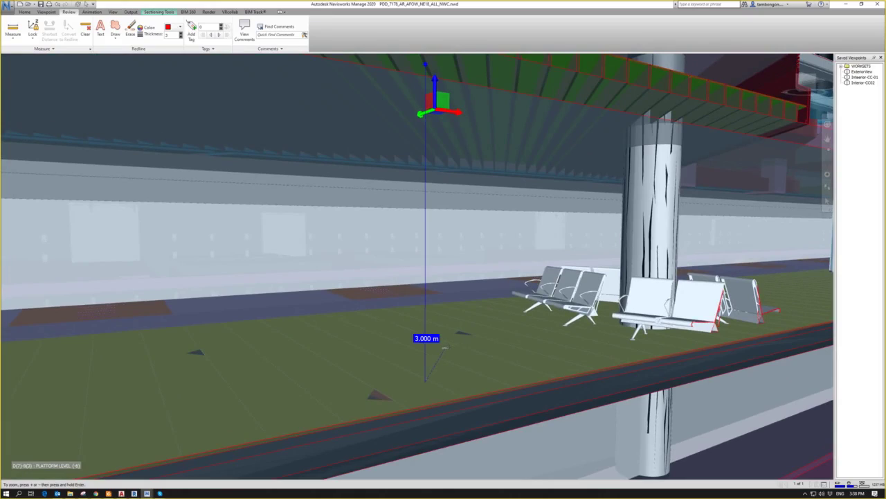
left_click(470, 353)
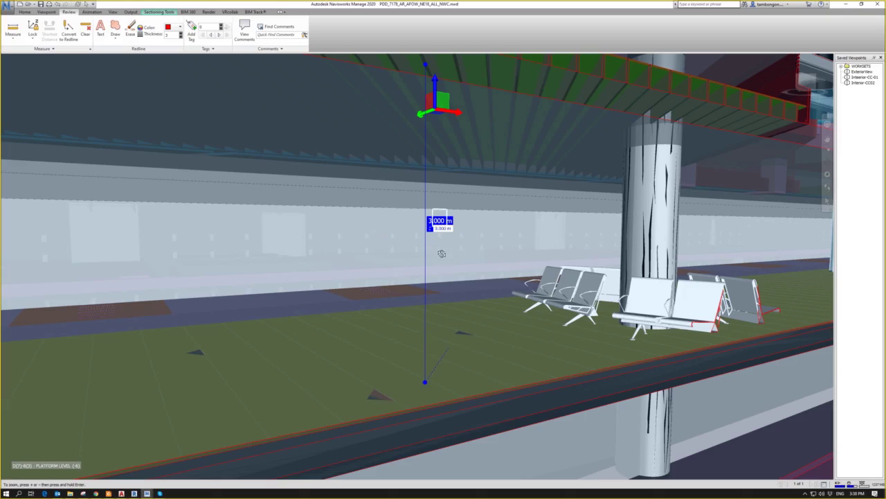
- Measure the vertical distance from the underside of the pink-edged slab to the platform floor and convert it to a redline
scroll(433, 236, "down", 2)
middle_click_drag(433, 236, 460, 246, "shift")
scroll(441, 255, "down", 2)
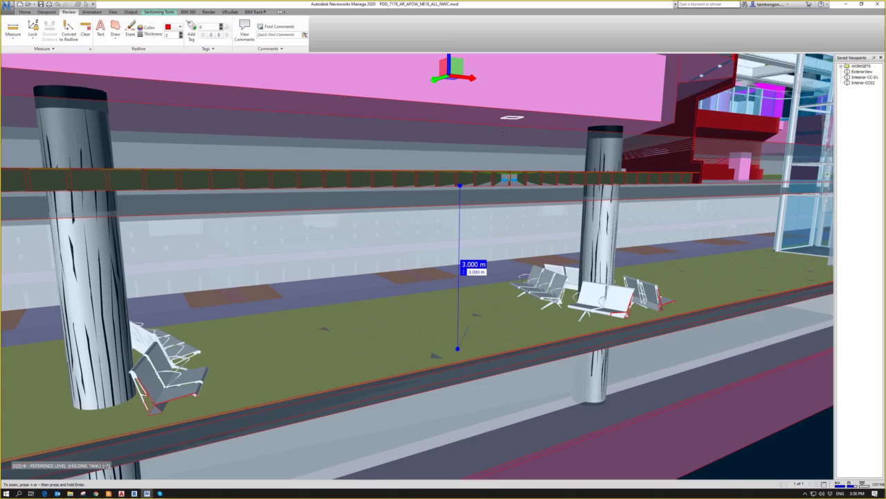
left_click(503, 117)
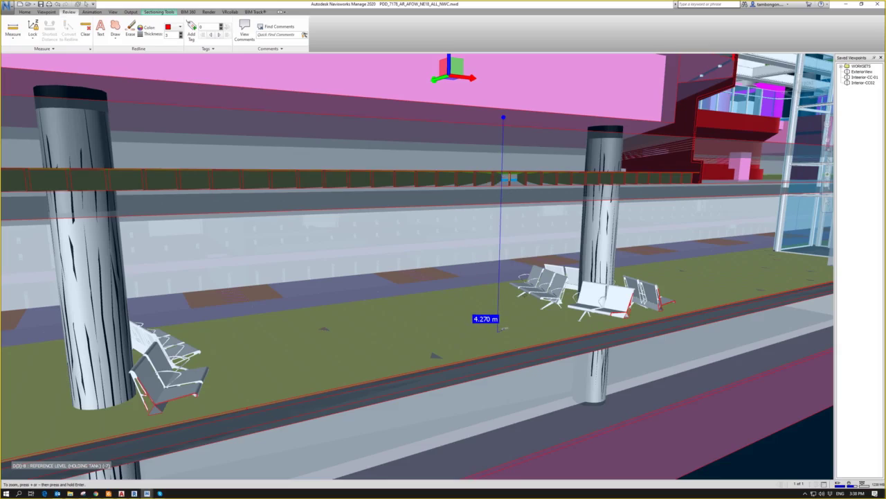
left_click(497, 332)
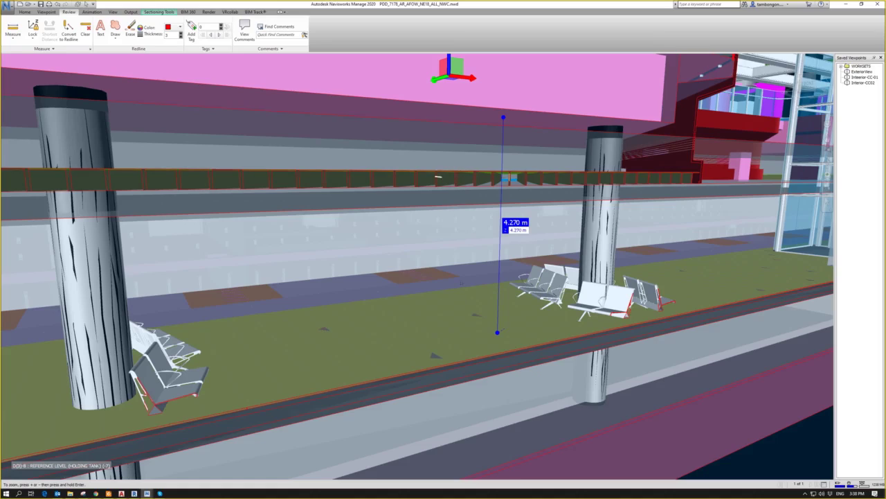
left_click(69, 33)
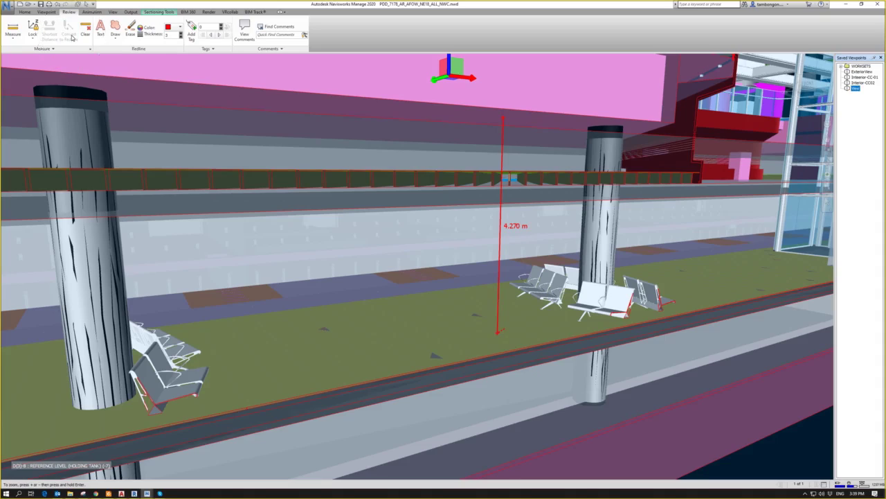
left_click(857, 90)
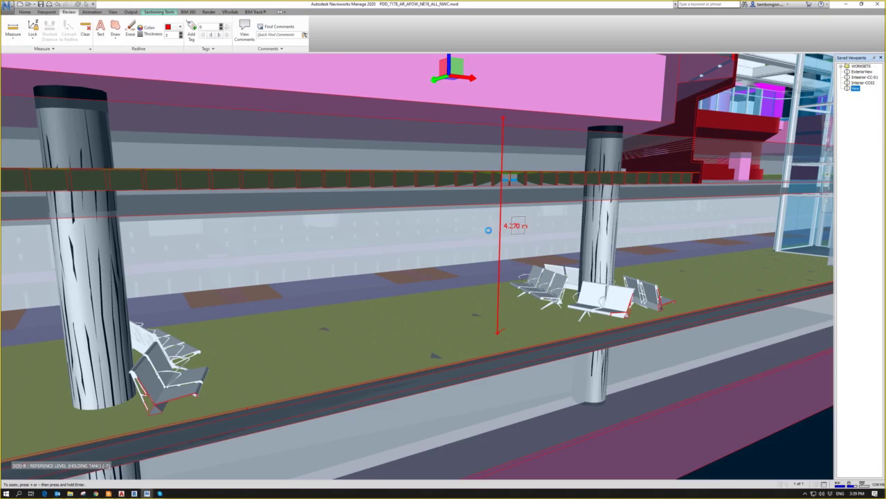
left_click_drag(495, 215, 503, 220)
middle_click_drag(496, 216, 494, 243, "shift")
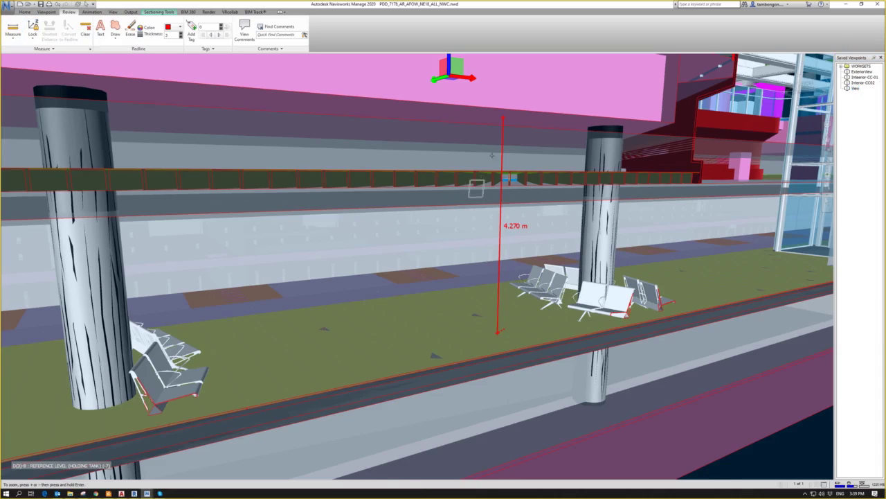
- Measure the height from the green ceiling's underside to the platform floor and convert it to a redline in a new viewpoint
scroll(475, 188, "up", 3)
middle_click_drag(475, 188, 449, 113, "shift")
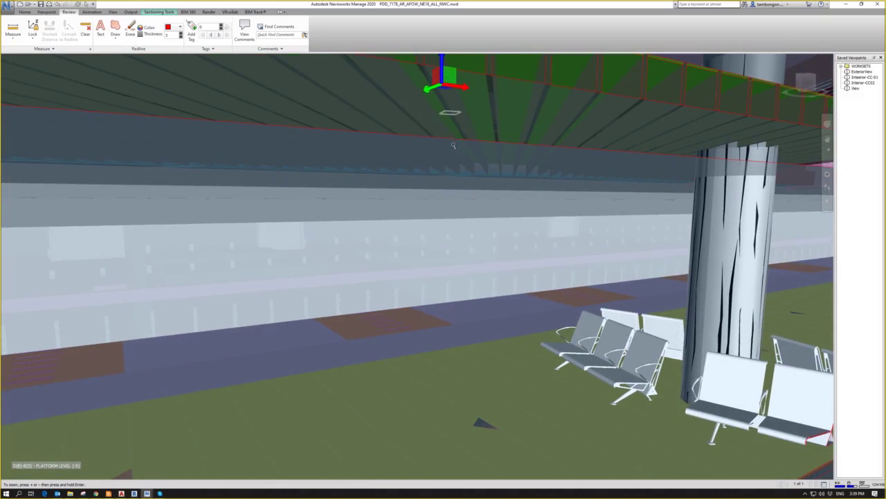
scroll(467, 241, "down", 5)
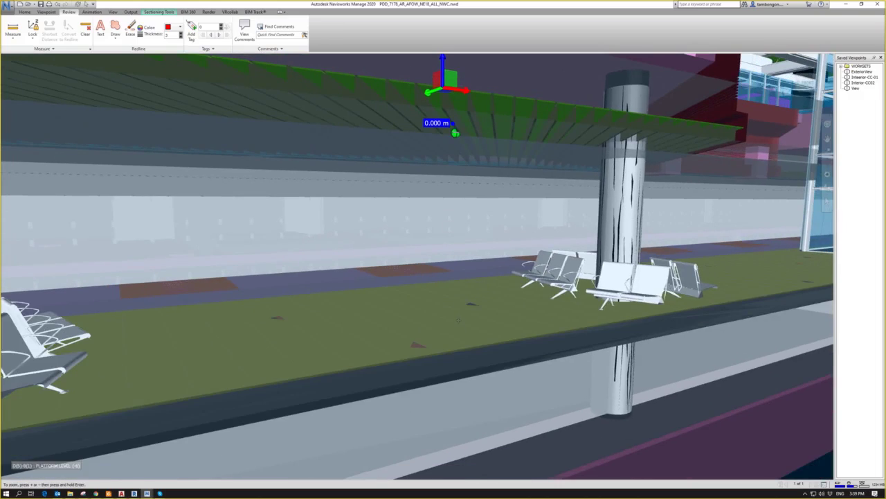
left_click(451, 328)
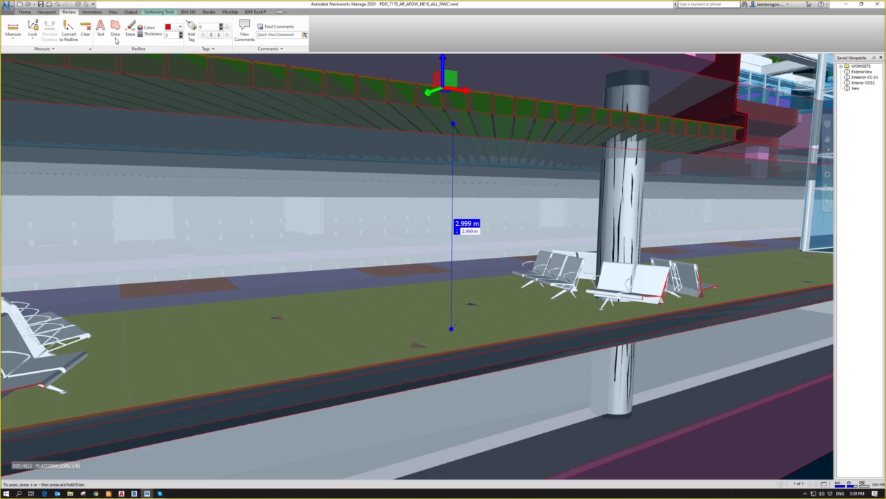
left_click(68, 32)
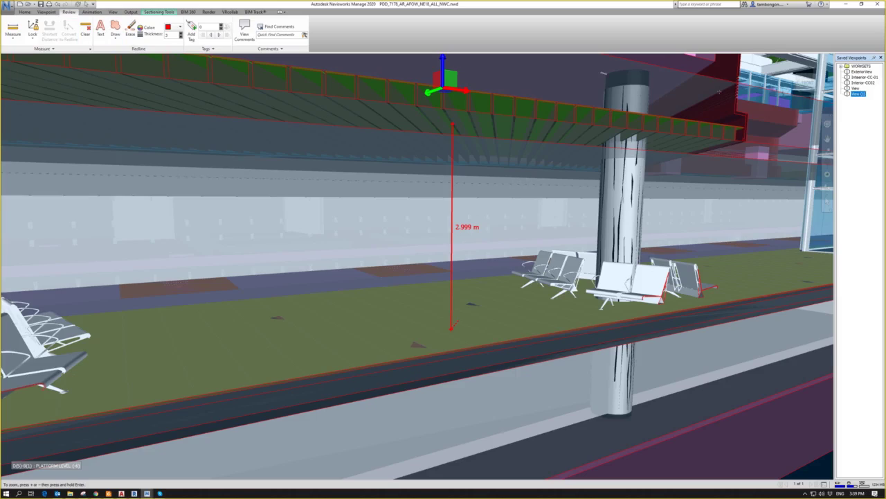
left_click(859, 94)
key("Return")
- Add a second redline in the same viewpoint for the height from the slab underside to the floor beside the column seating
left_click(653, 306)
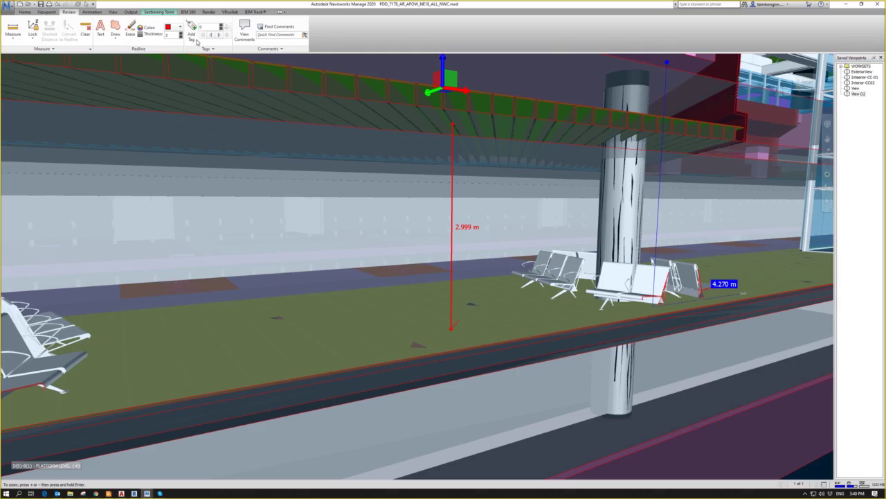
left_click(72, 30)
left_click(859, 94)
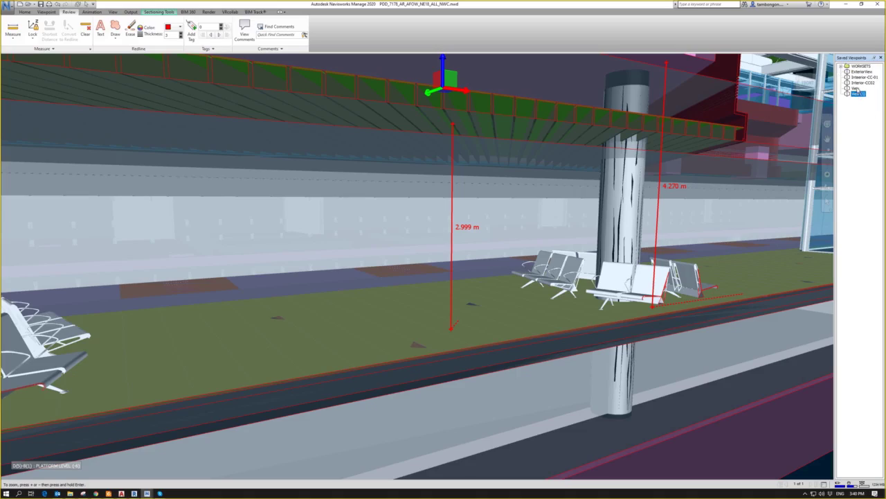
- Compare the redlines in the saved viewpoints View and View (1), ending on View (1)
key("Up")
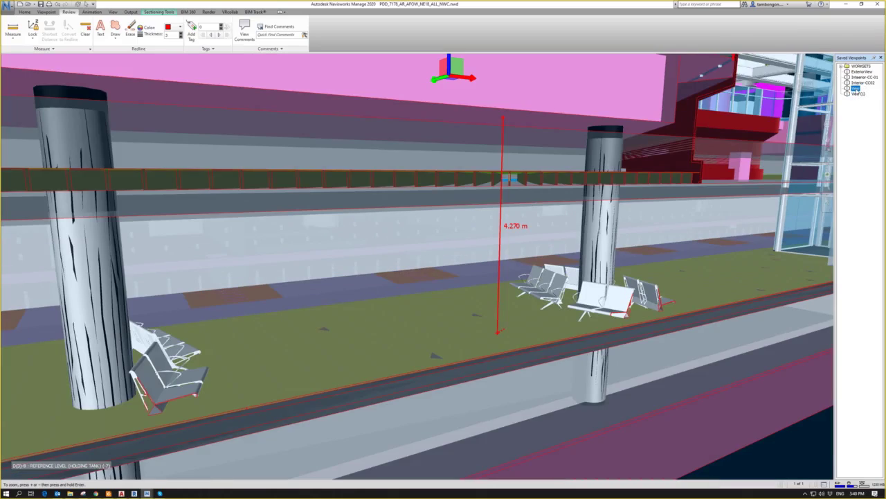
right_click(863, 95)
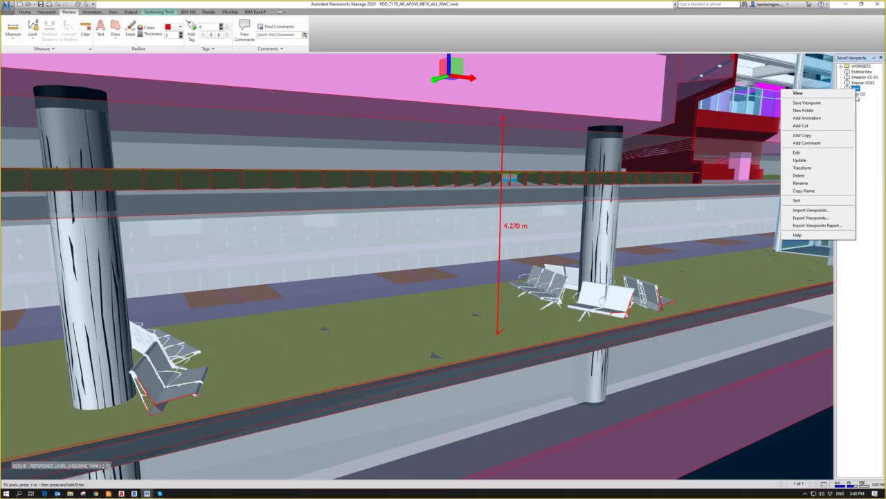
left_click(859, 94)
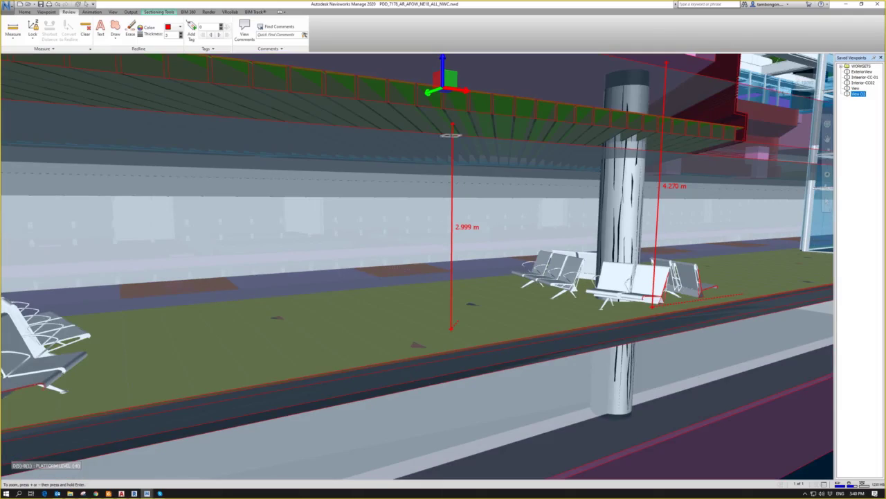
- Measure the height from another green ceiling slat to the platform floor and convert it to a redline in a new viewpoint
left_click(12, 29)
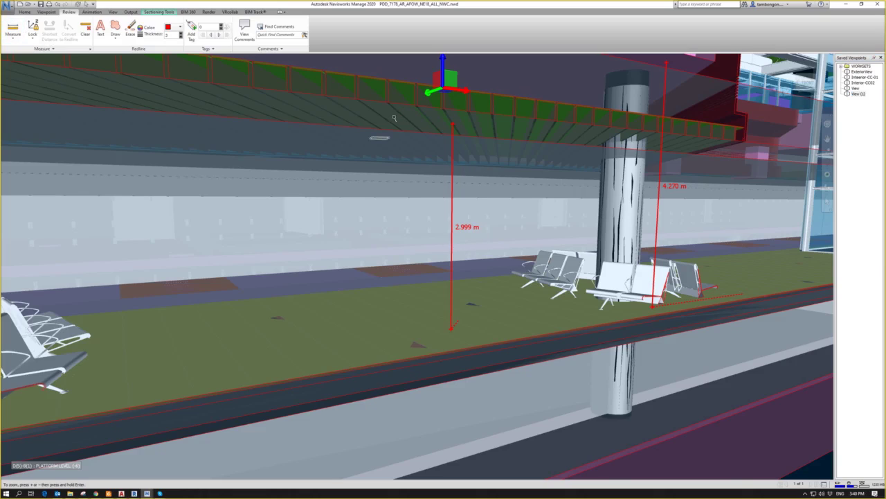
scroll(404, 109, "up", 3)
scroll(387, 109, "up", 1)
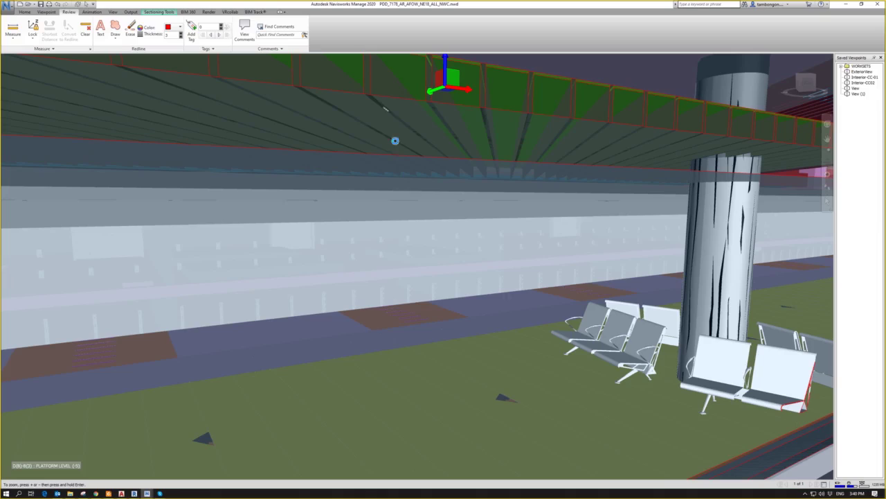
left_click(387, 110)
scroll(386, 110, "down", 1)
left_click(389, 113)
left_click(391, 432)
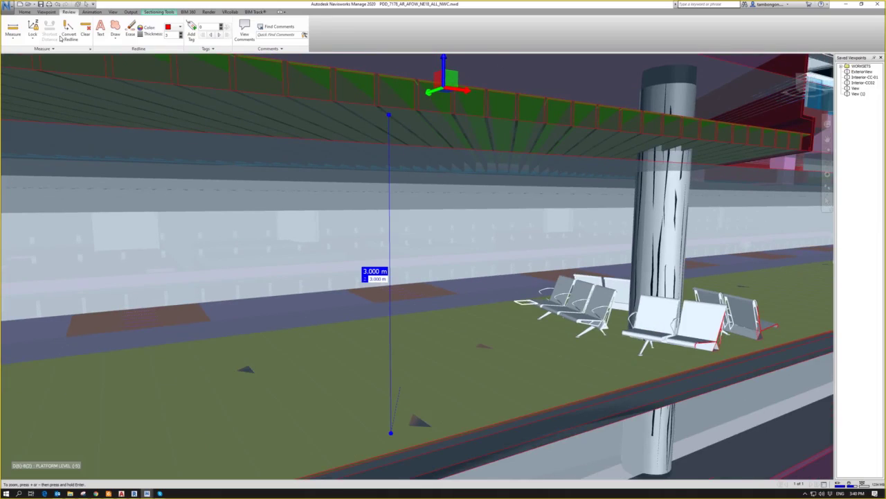
left_click(69, 31)
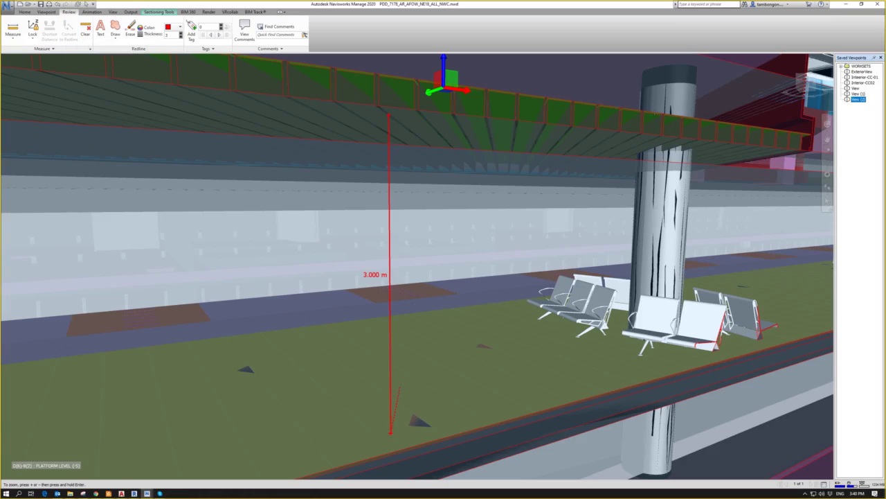
scroll(651, 114, "down", 4)
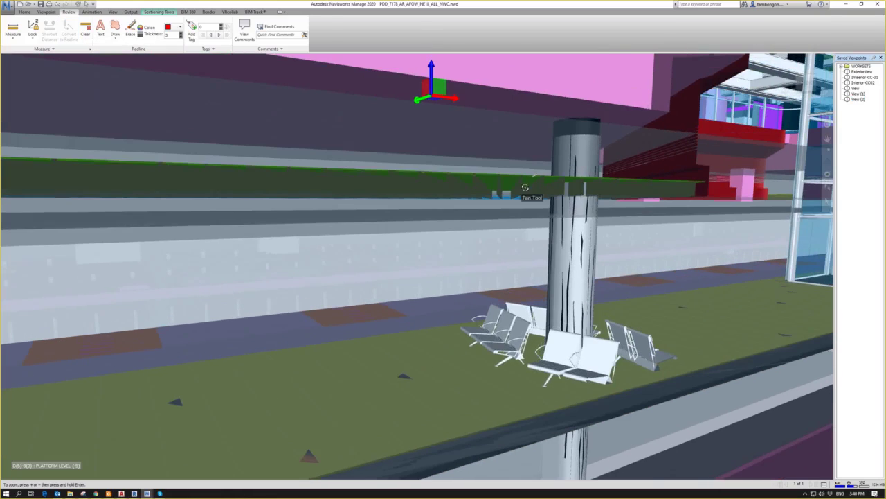
scroll(524, 189, "down", 4)
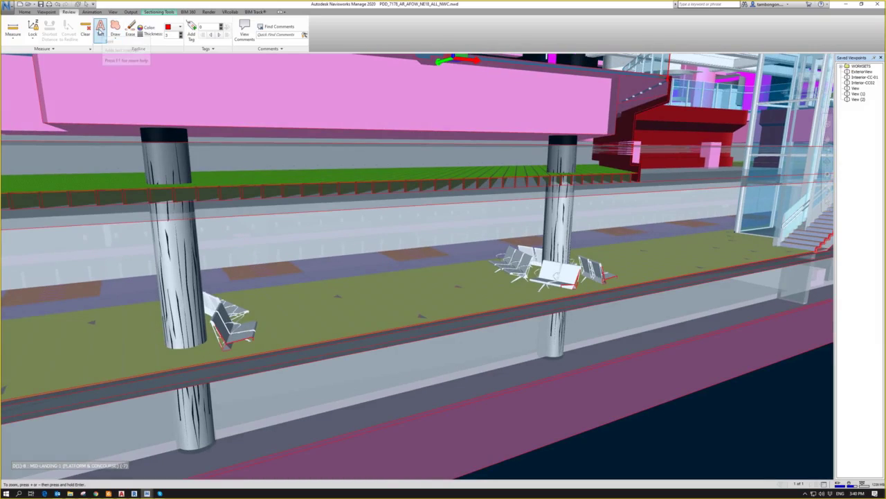
left_click(100, 29)
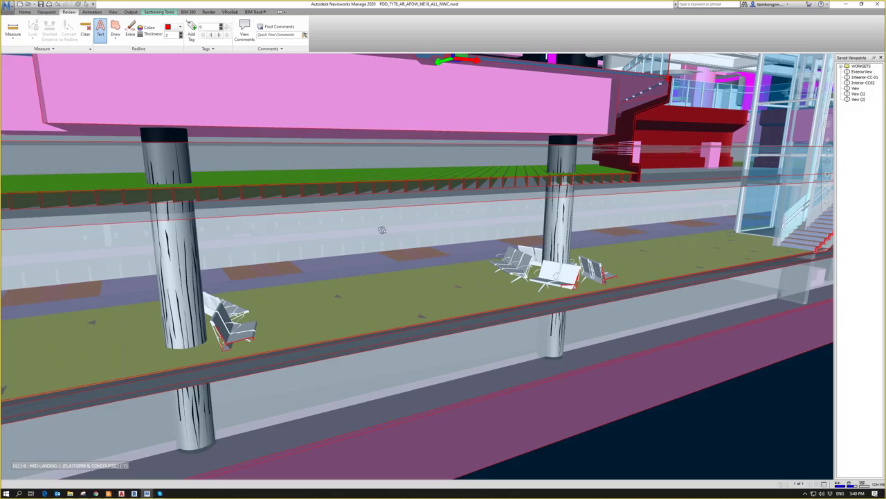
mouse_move(376, 219)
middle_mouse_down("shift")
mouse_move(388, 252)
mouse_move(369, 233)
middle_mouse_up("shift")
middle_click_drag(547, 207, 488, 238, "shift")
- Rotate the section box around its vertical axis so it cuts diagonally across the station model
scroll(488, 237, "down", 10)
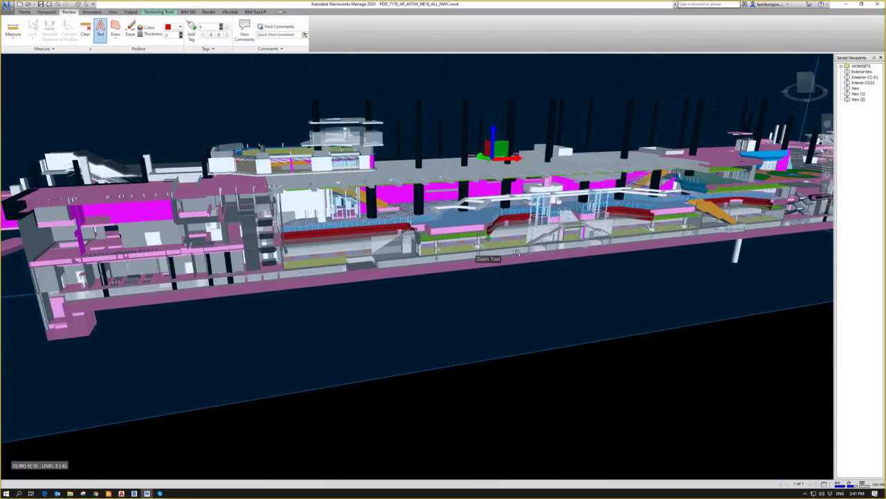
scroll(516, 252, "down", 3)
middle_click_drag(488, 242, 519, 252, "shift")
scroll(519, 253, "down", 1)
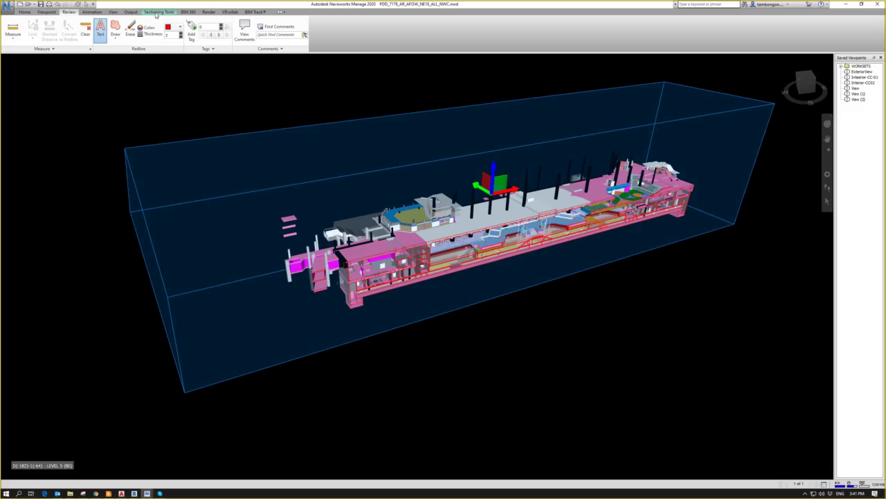
left_click(158, 11)
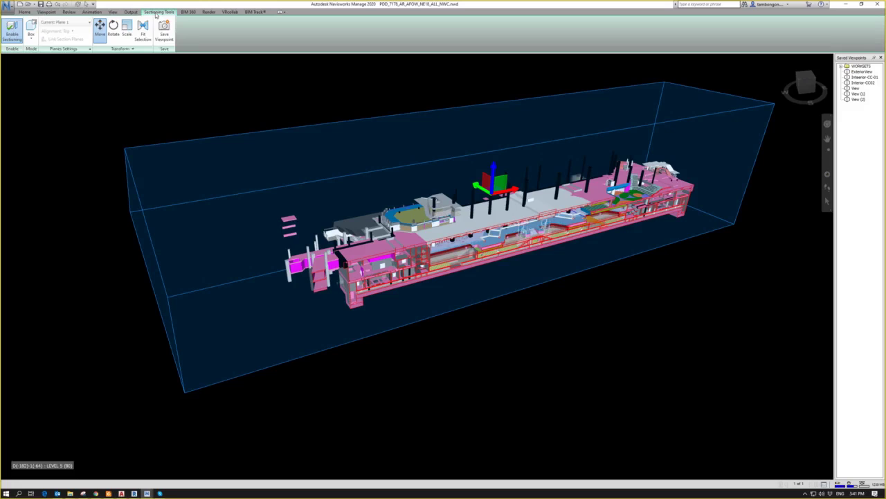
left_click(112, 29)
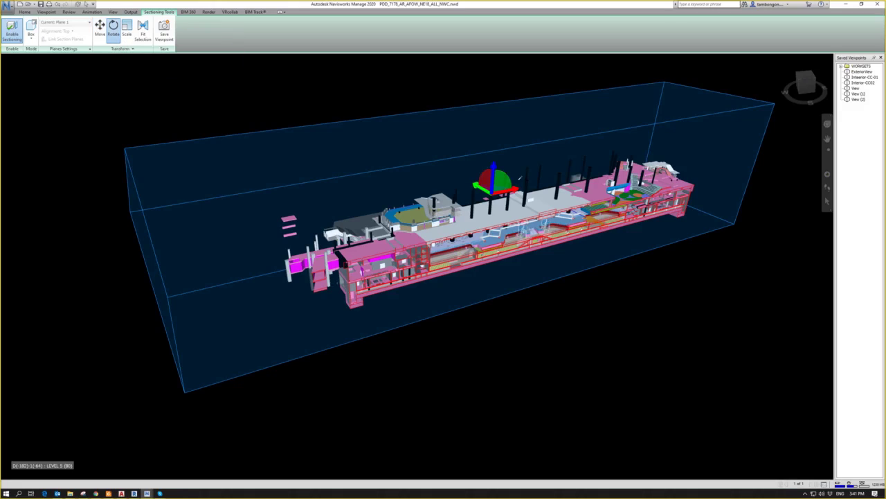
middle_click_drag(509, 226, 510, 252, "shift")
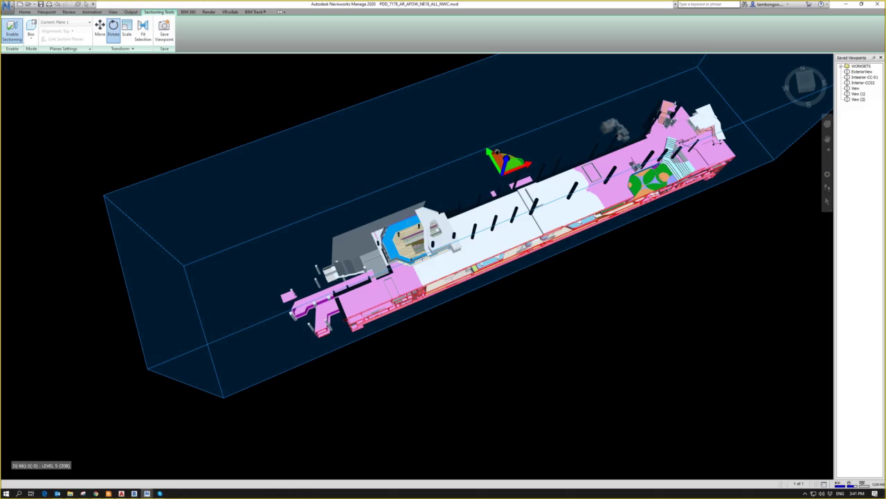
left_click_drag(489, 151, 140, 57)
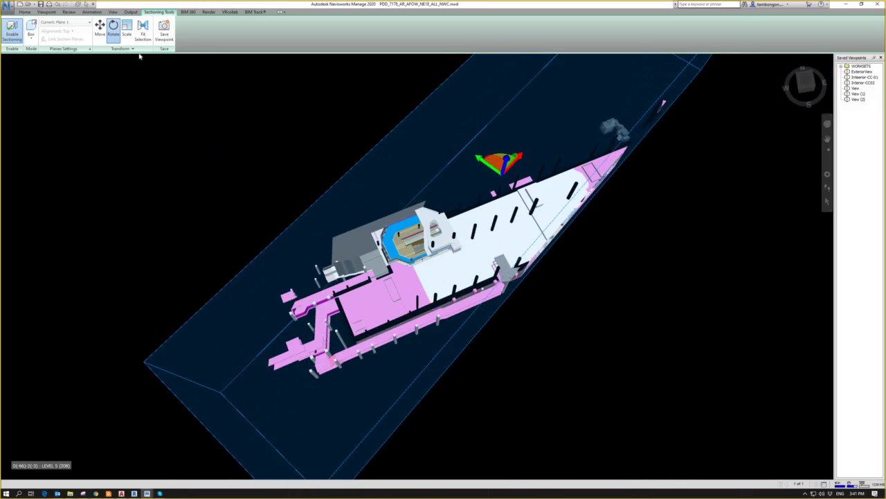
- Scale the section box down along its length so both ends of the station are cut off
left_click(99, 31)
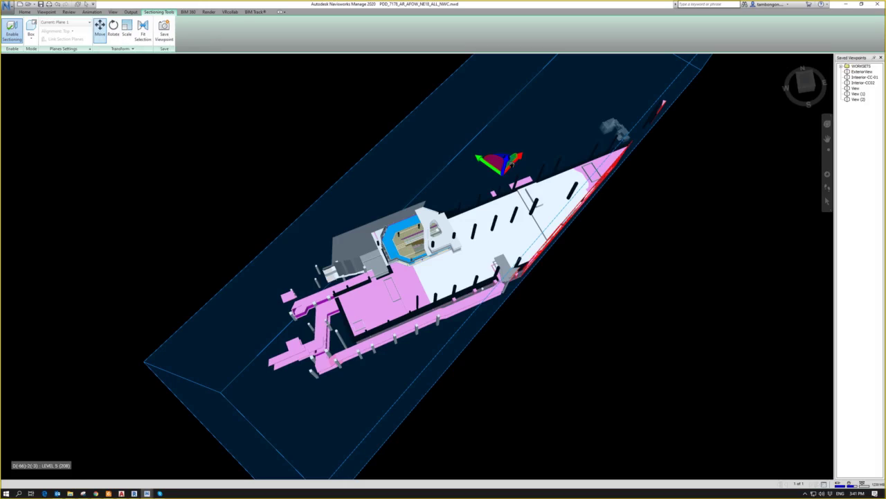
left_click(126, 28)
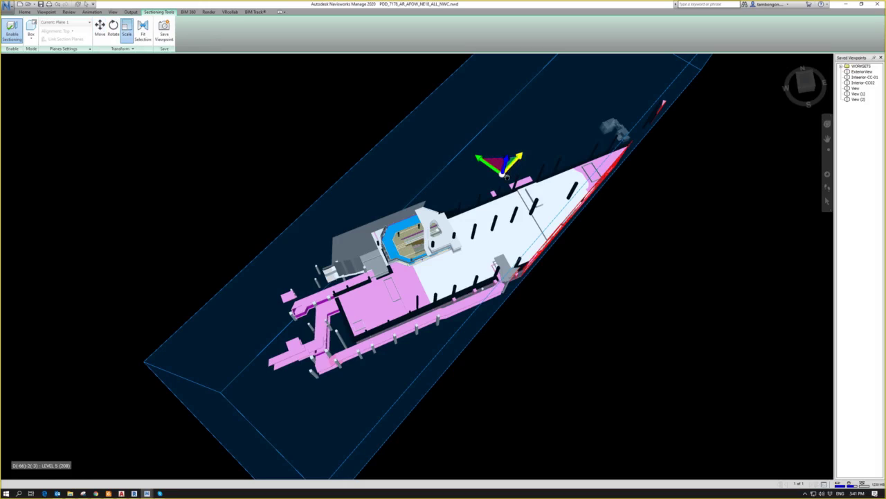
left_click_drag(505, 175, 540, 179)
middle_click_drag(593, 275, 538, 279, "shift")
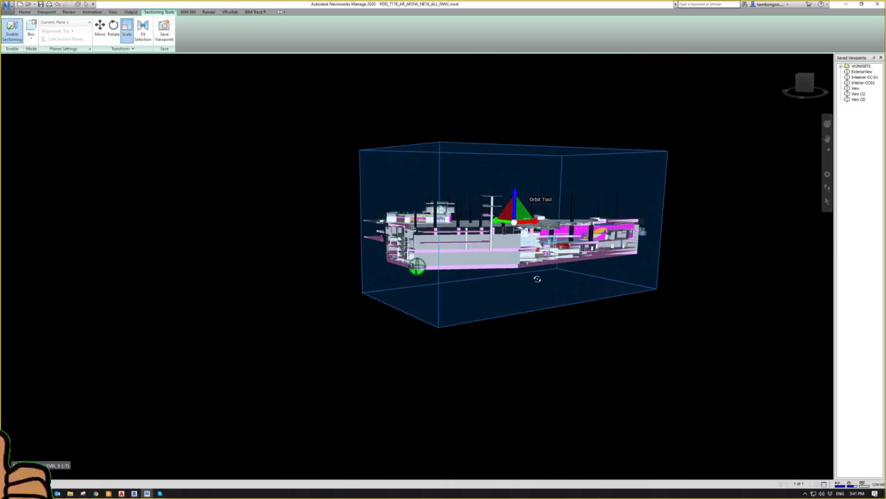
- Rotate the section box back around its vertical axis to align it with the station's long side
middle_click_drag(416, 267, 527, 297, "shift")
left_click(113, 29)
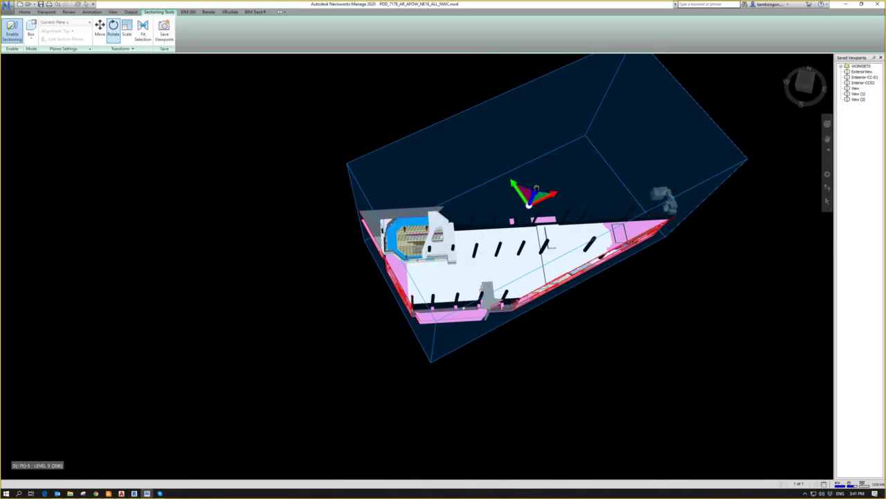
left_click_drag(549, 189, 554, 185)
middle_click_drag(554, 185, 566, 194, "shift")
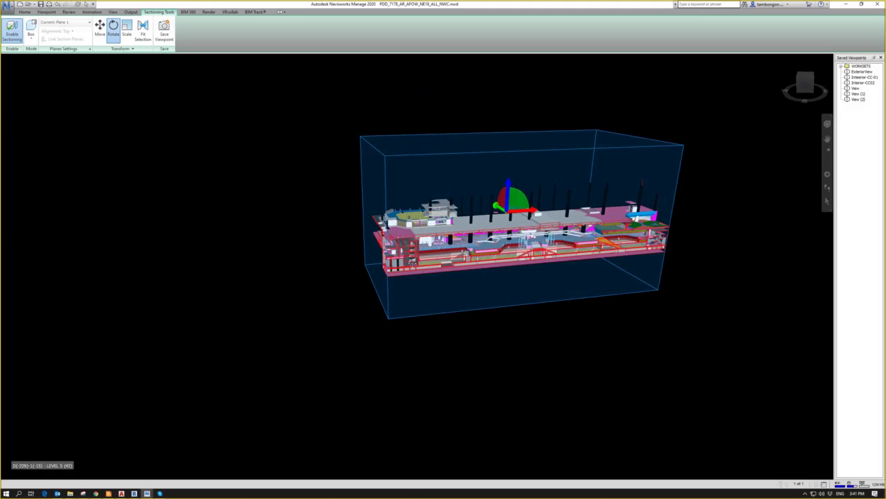
- Scale the section box down in height, keeping the whole height of the station inside it
scroll(434, 257, "up", 8)
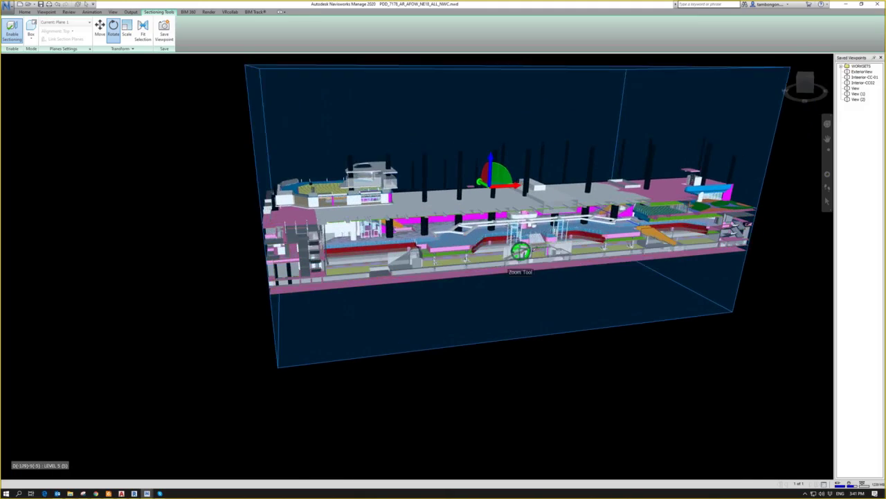
scroll(521, 251, "up", 3)
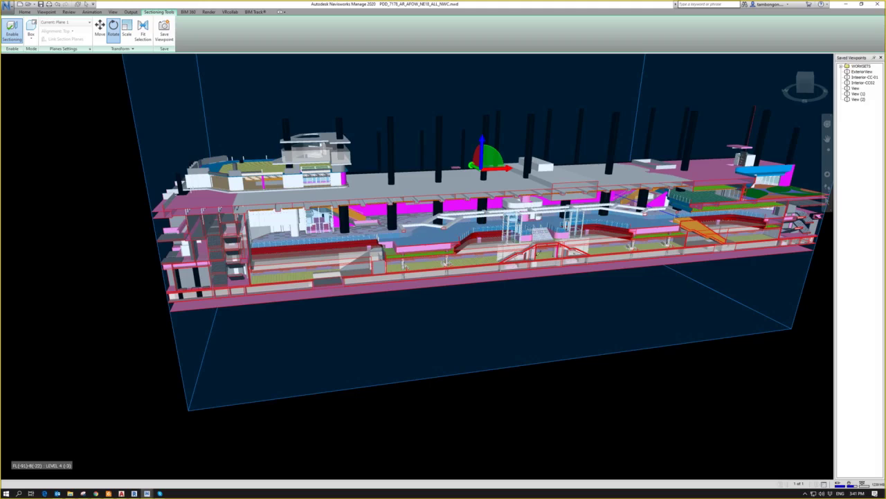
scroll(521, 251, "up", 2)
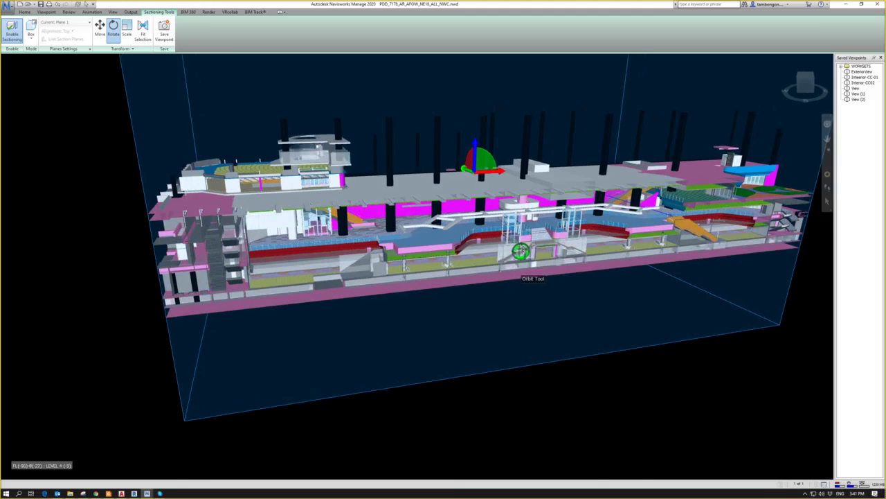
scroll(523, 248, "up", 3)
scroll(523, 248, "down", 5)
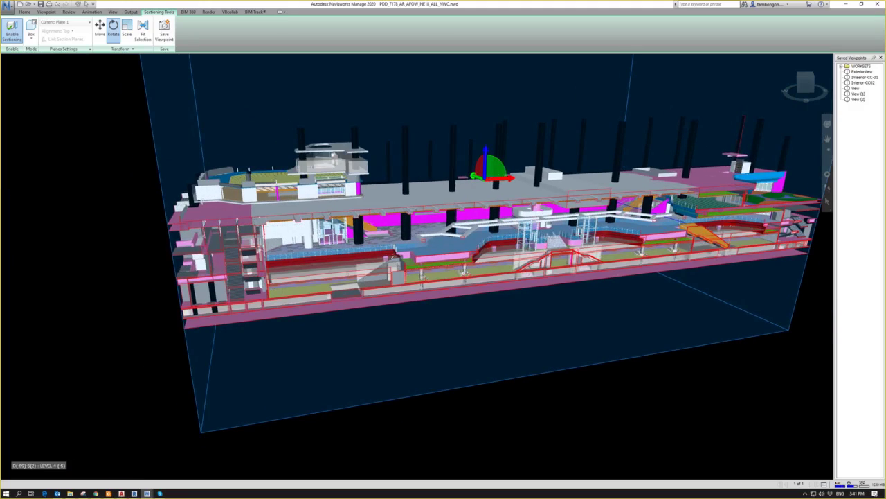
scroll(393, 257, "down", 1)
middle_click_drag(393, 257, 398, 282)
scroll(397, 282, "down", 2)
middle_click_drag(524, 289, 508, 324)
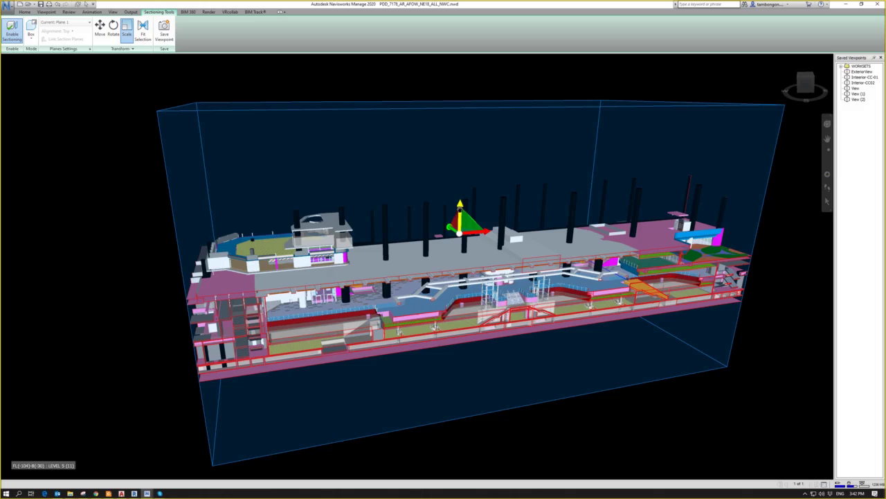
left_click_drag(459, 206, 500, 237)
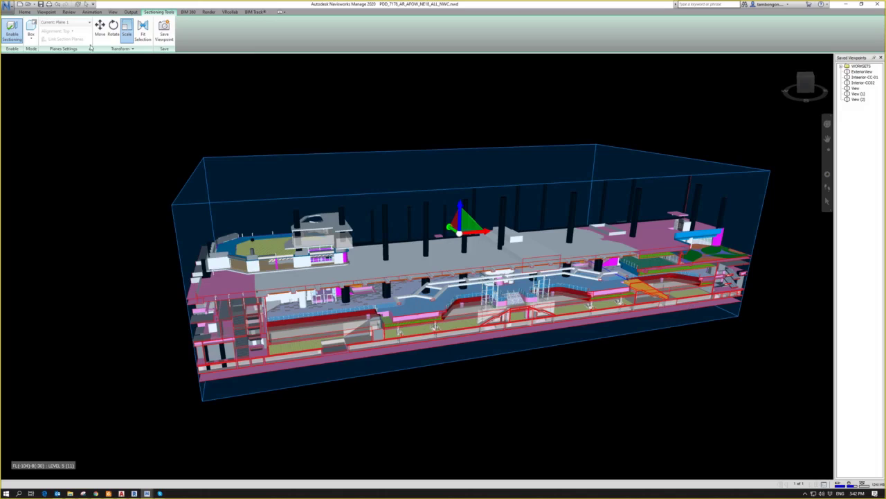
- Scale the section box up along its length until both ends of the station are included
left_click(107, 35)
left_click(127, 33)
middle_click_drag(547, 273, 547, 272, "shift")
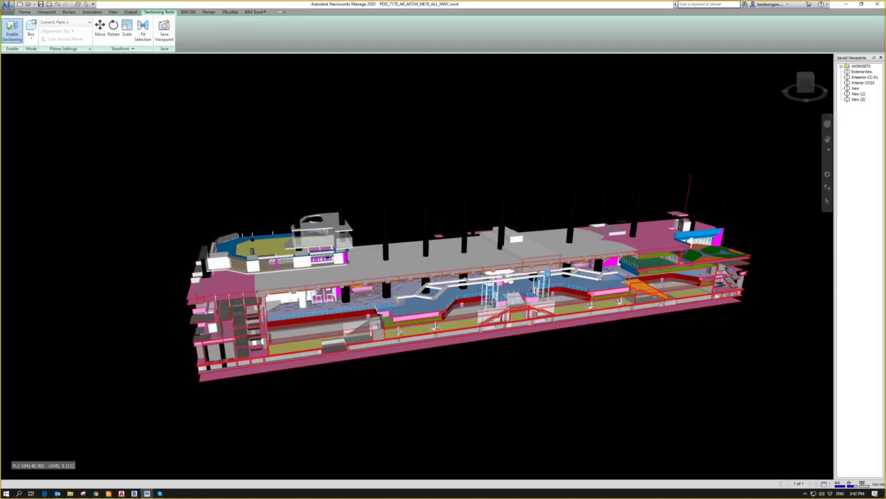
left_click(125, 28)
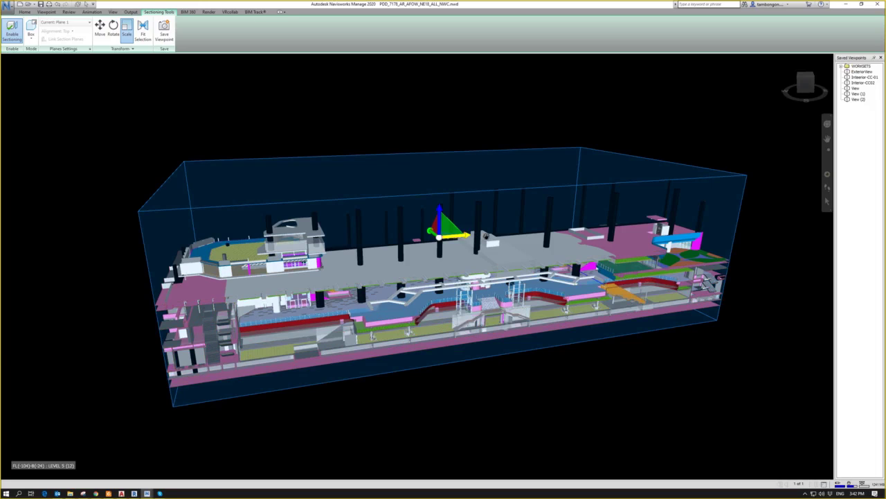
left_click_drag(482, 236, 487, 236)
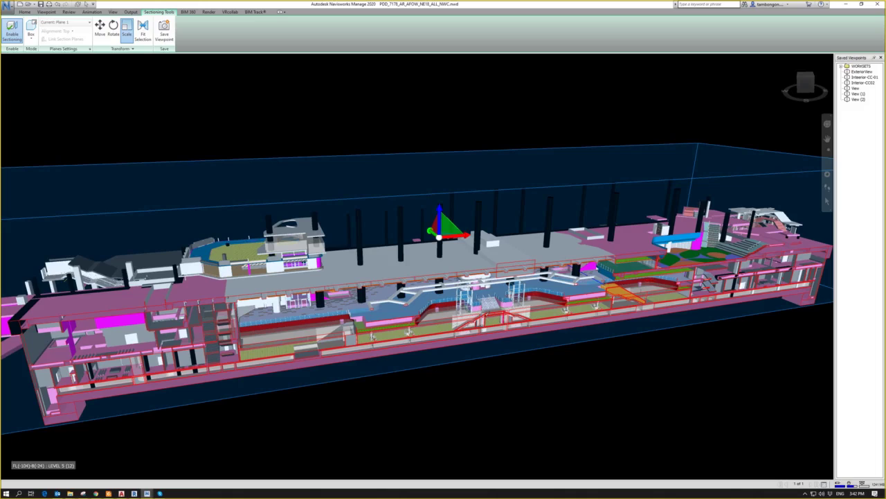
- Examine the redlines in saved viewpoints View (2) and View (1), shifting the view once and ending on View (1)
middle_click_drag(418, 266, 420, 262, "shift")
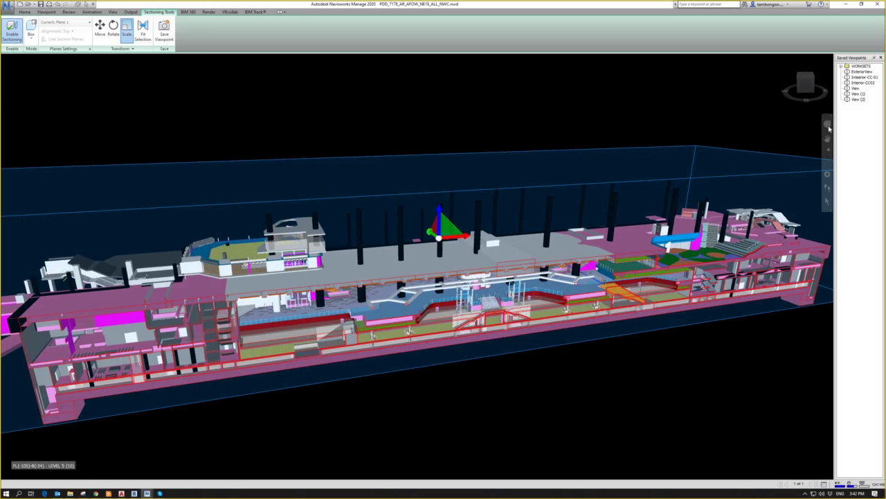
key("ctrl")
key("ctrl")
scroll(457, 308, "up", 8)
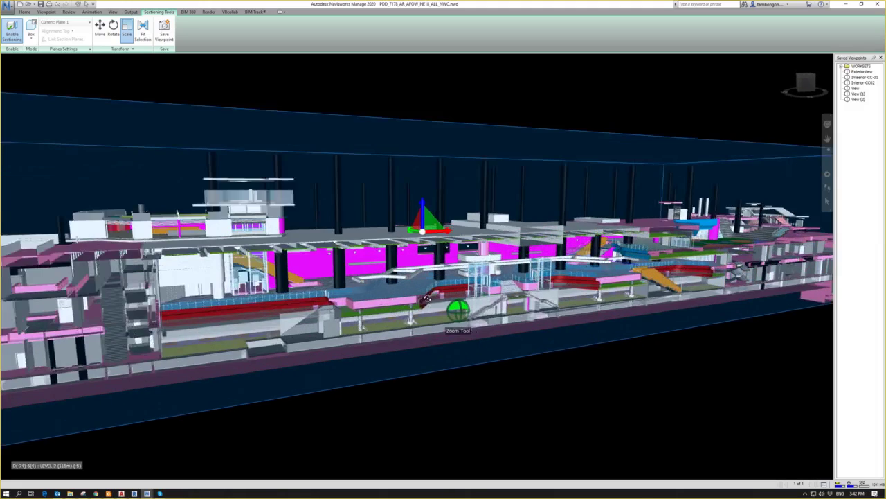
scroll(457, 308, "up", 5)
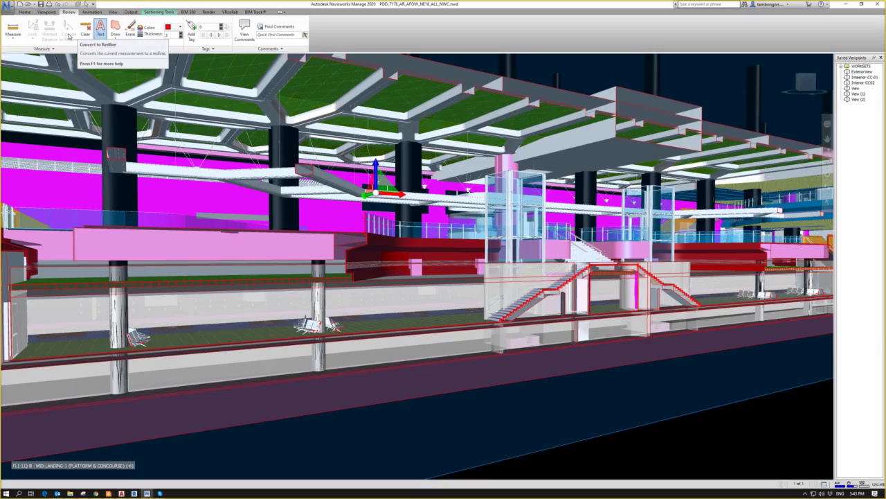
left_click(858, 99)
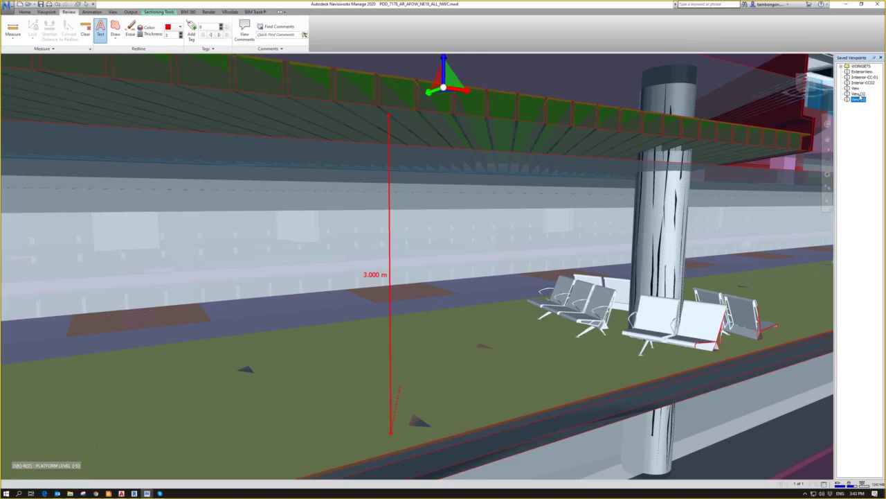
left_click(859, 93)
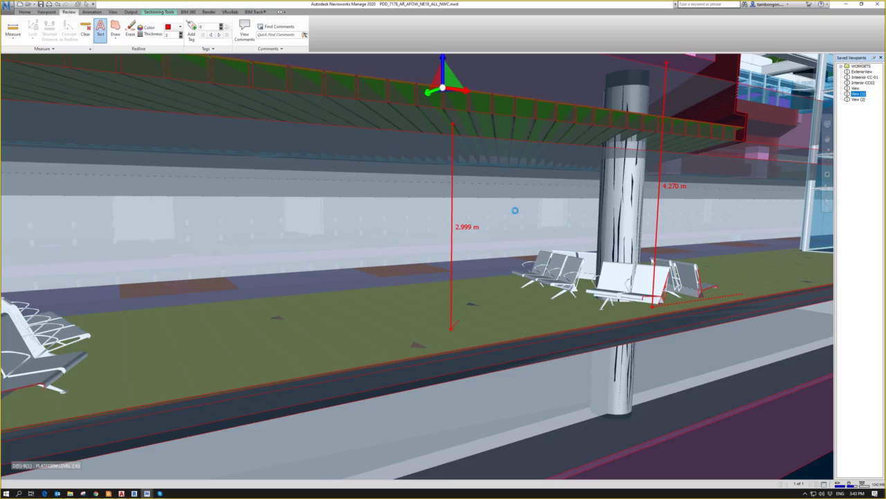
middle_click_drag(497, 205, 465, 235)
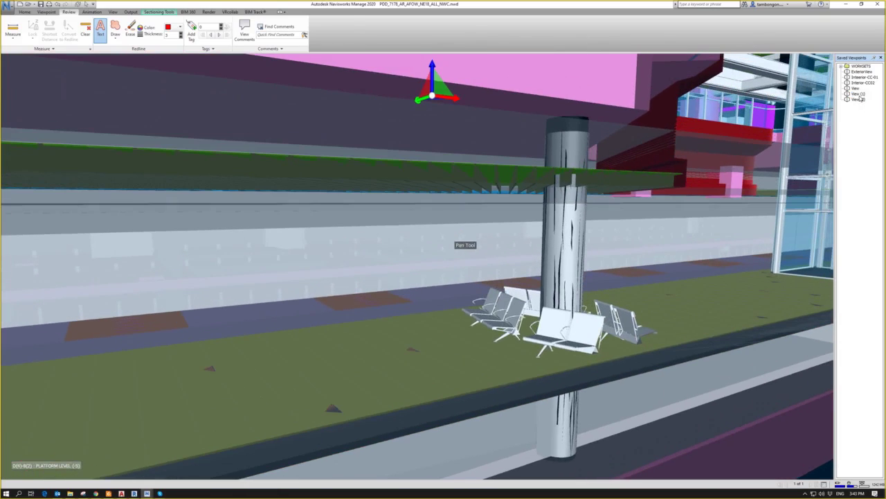
left_click(619, 230)
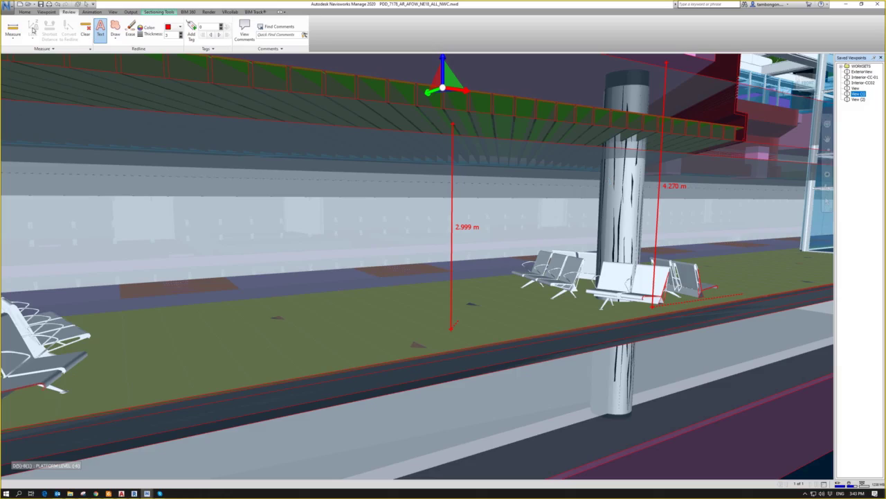
- Measure the vertical clearance from the underside of the green slatted ceiling to the platform floor with Point to Point
left_click(12, 35)
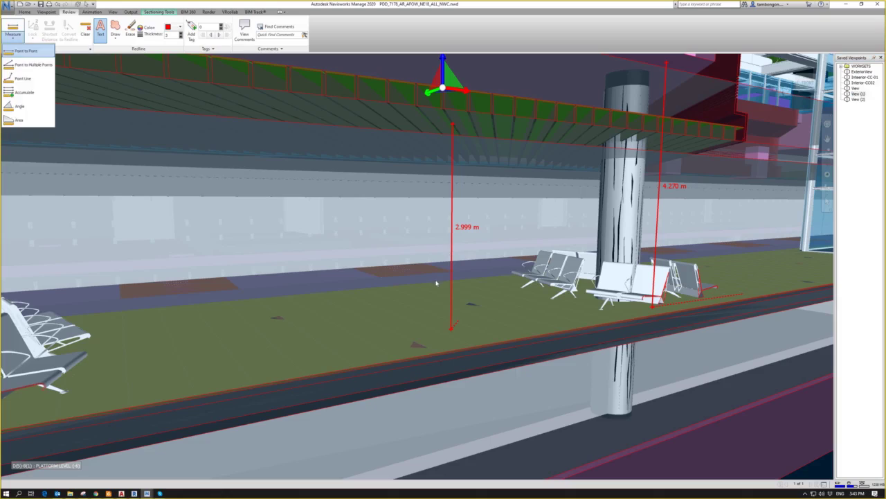
scroll(463, 252, "down", 3)
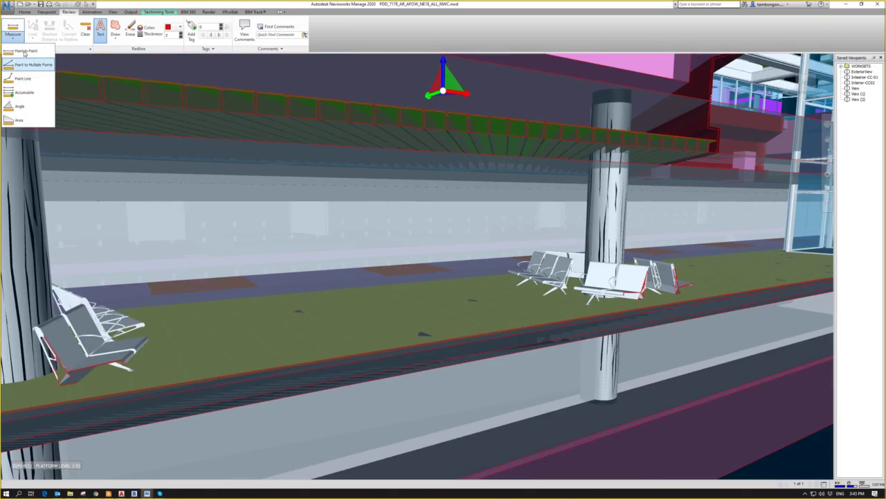
left_click(27, 51)
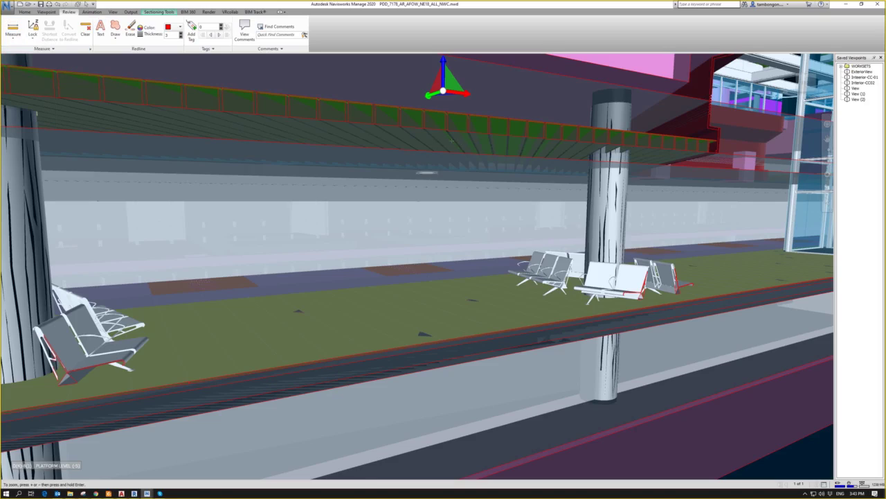
scroll(451, 135, "up", 5)
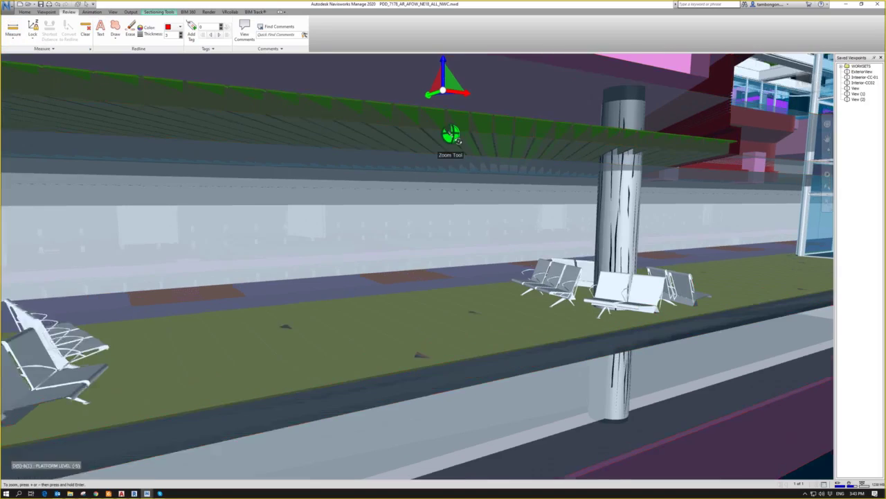
scroll(451, 135, "up", 1)
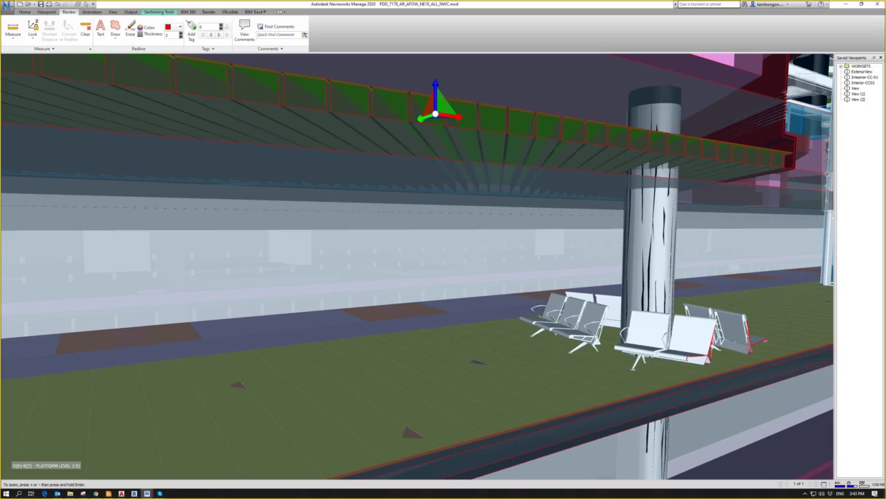
left_click(451, 137)
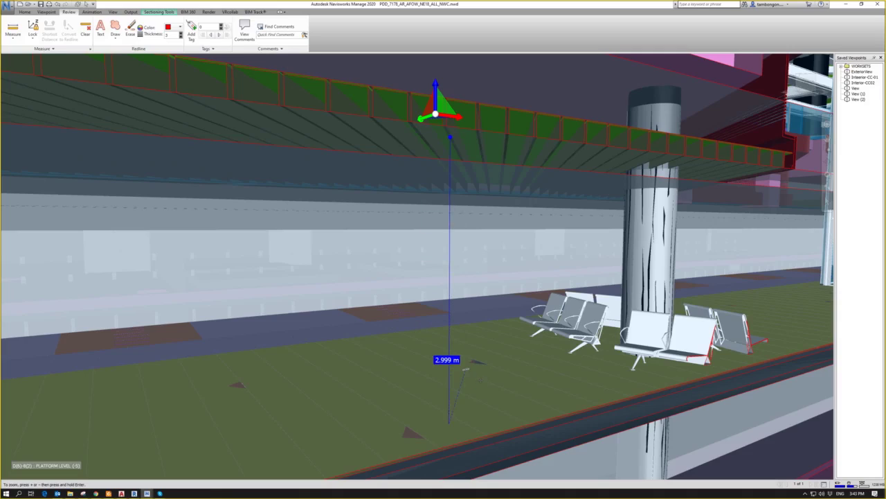
left_click(479, 382)
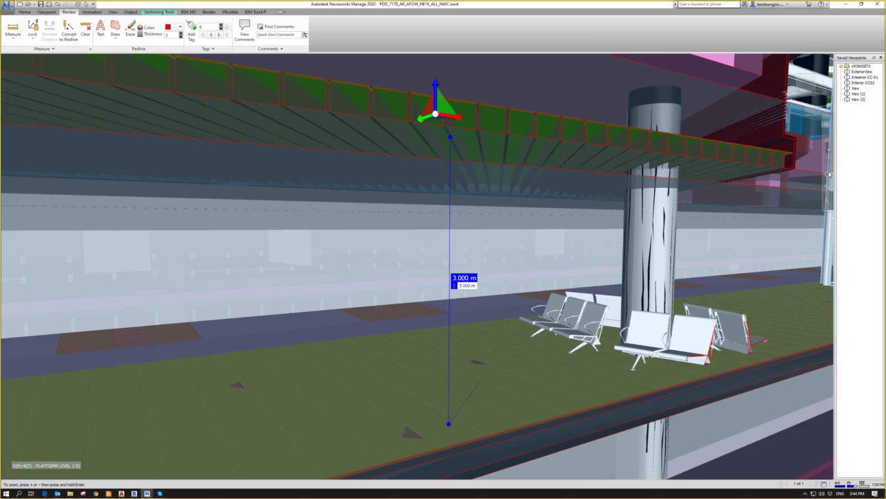
- Switch to Snipping Tool and capture a rectangular snip around the measured platform clearance
mouse_move(829, 174)
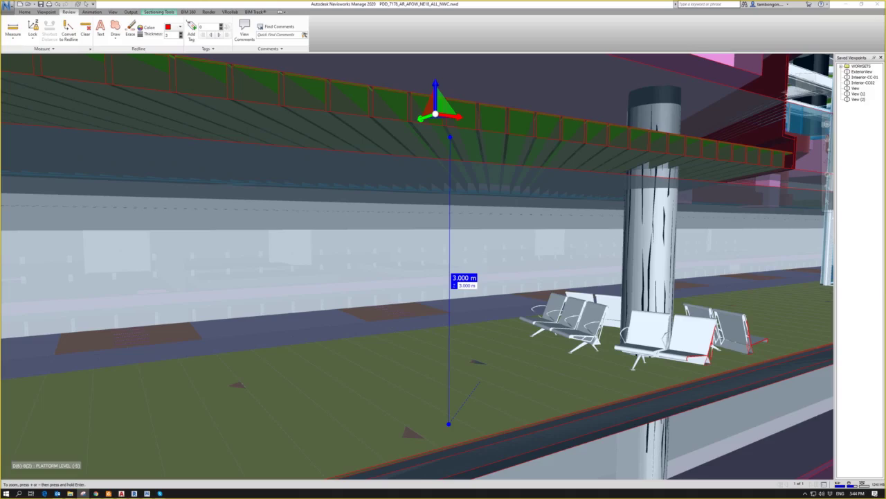
left_click(385, 221)
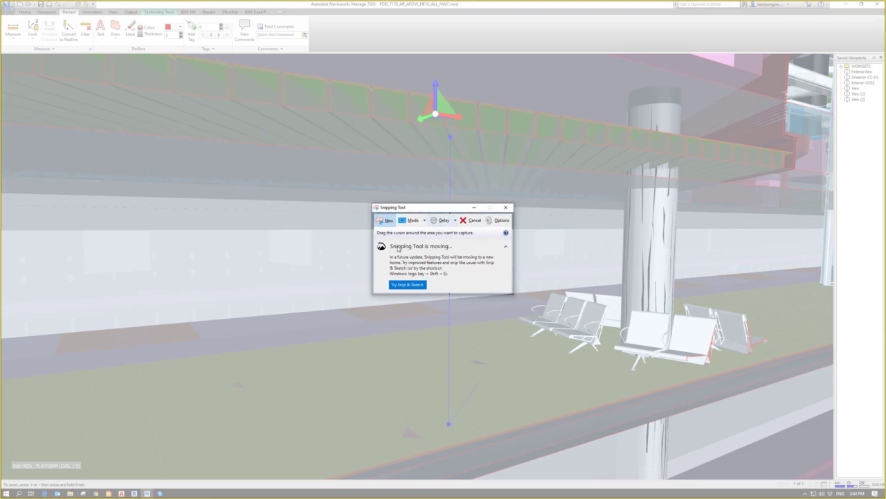
left_click(387, 222)
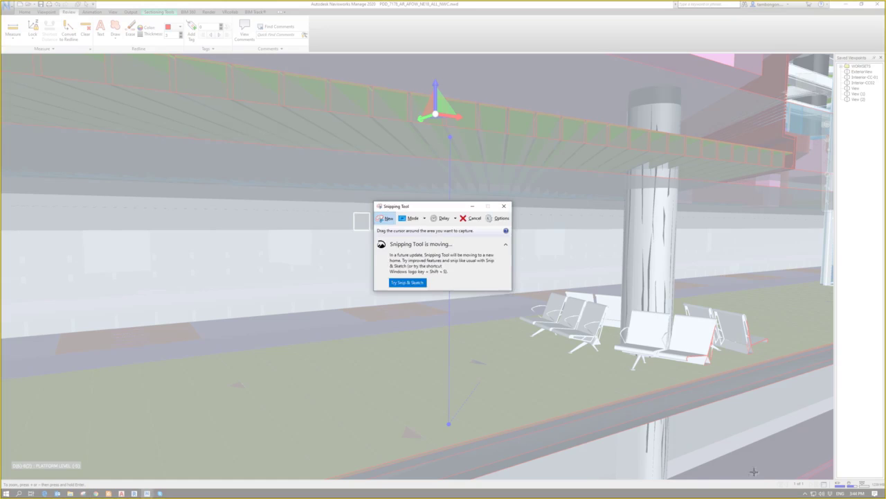
left_click_drag(159, 56, 764, 473)
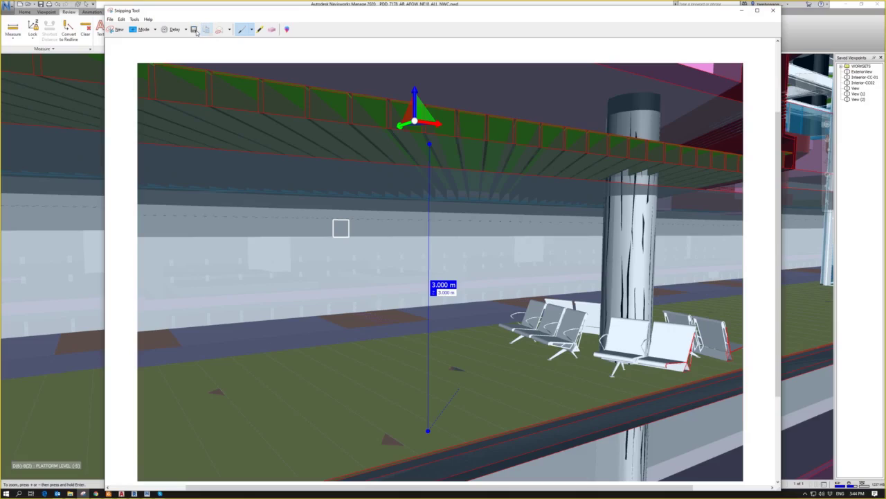
left_click(777, 12)
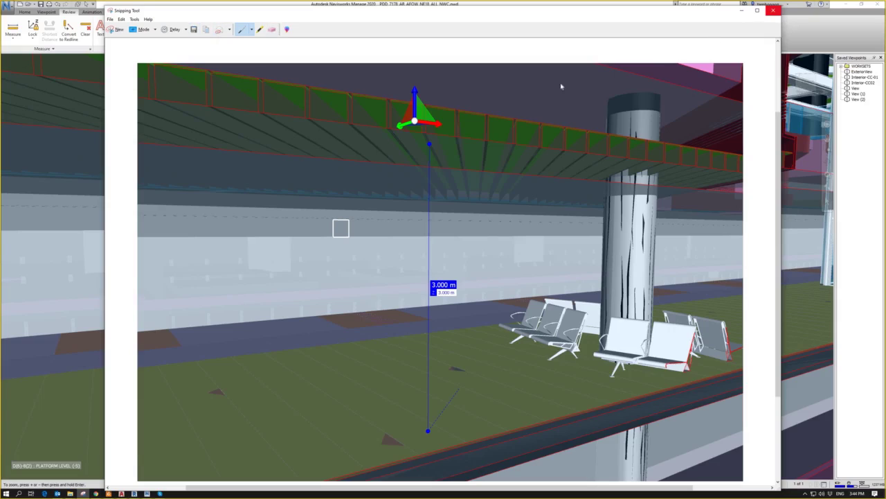
left_click(499, 255)
left_click(116, 29)
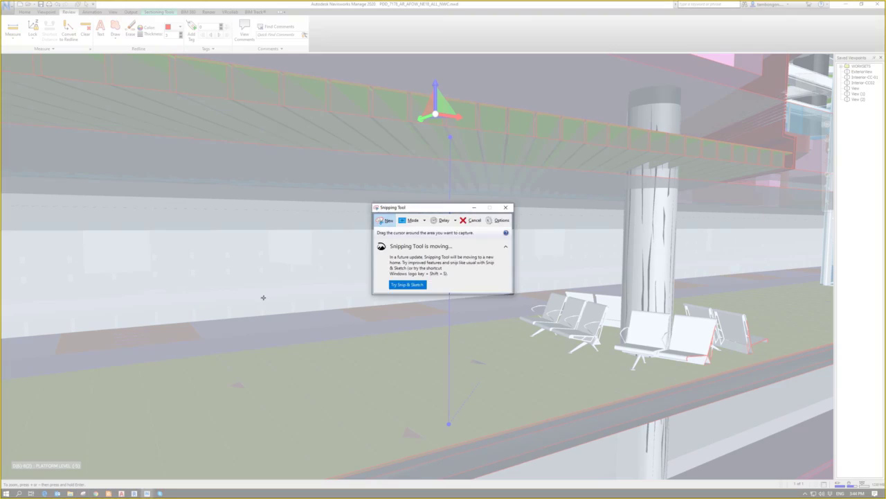
key("Escape")
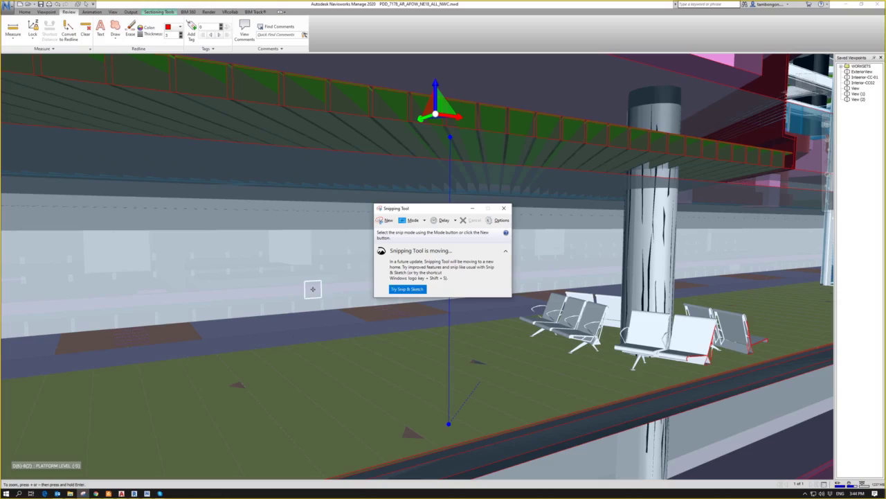
- Find Snipping Tool with a Windows search for "snipp", and return to the Navisworks model
key("super")
type("snipp")
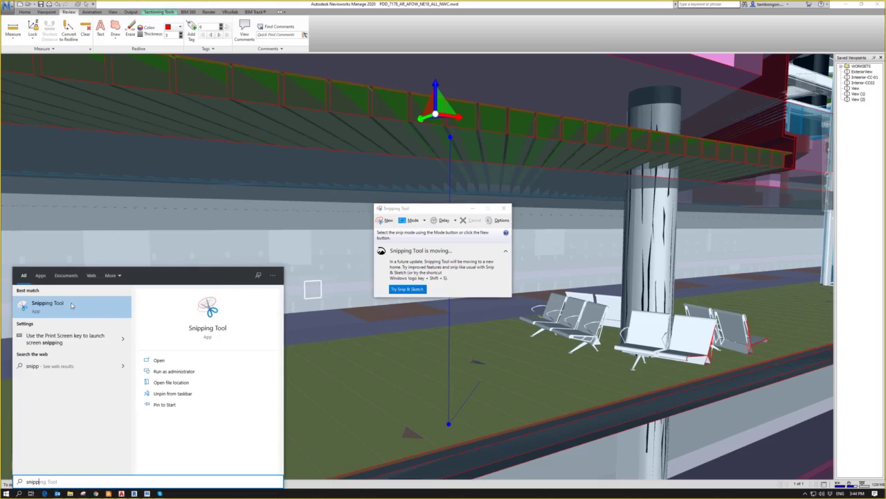
left_click(71, 305)
left_click(71, 306)
left_click(447, 187)
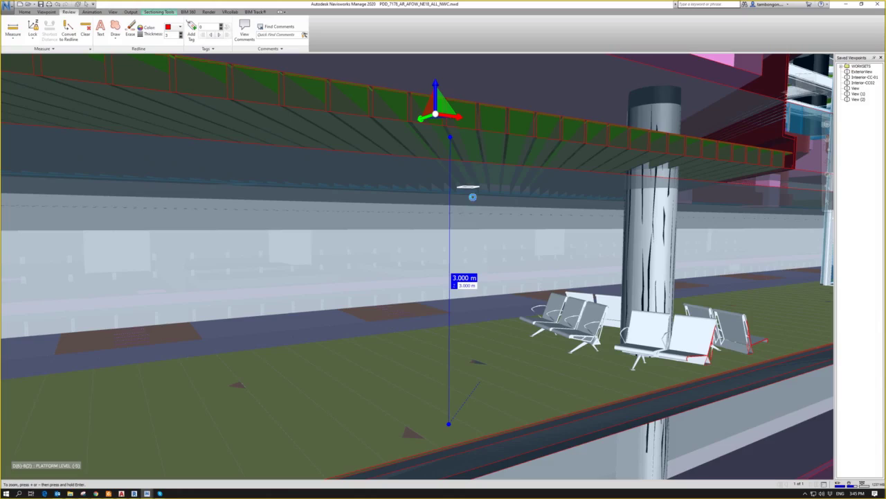
- Examine the clearance measurement below the green ceiling, first within the wider station section and again at close range
scroll(472, 198, "down", 3)
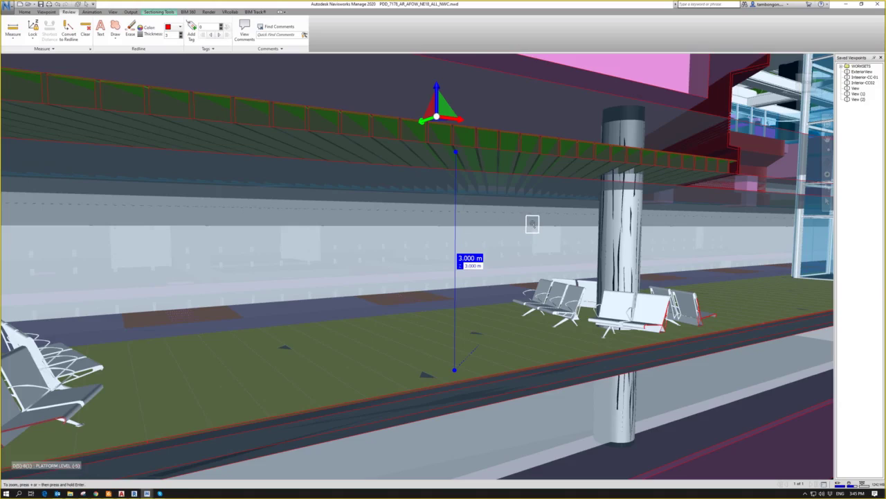
scroll(532, 223, "down", 2)
scroll(532, 223, "down", 4)
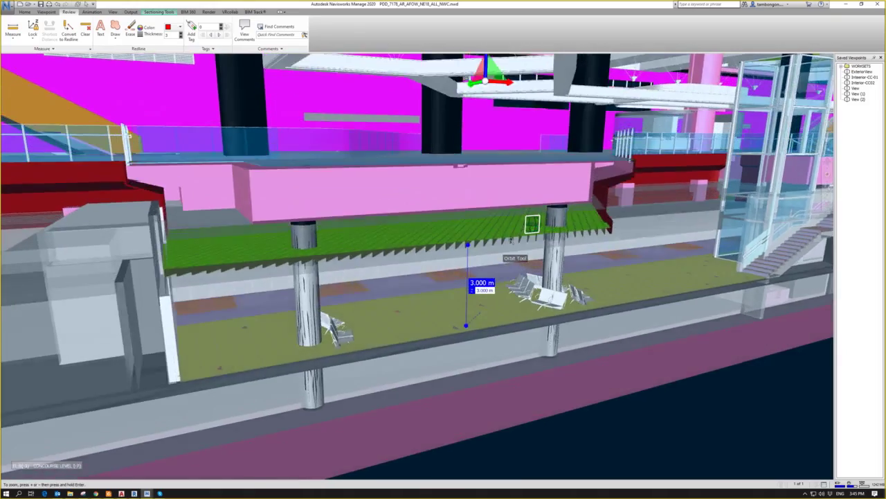
scroll(510, 240, "down", 1)
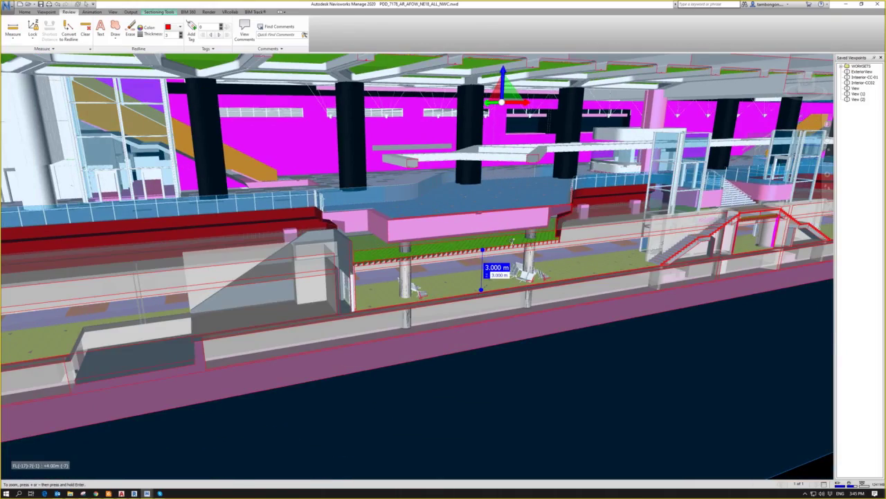
scroll(511, 240, "up", 3)
middle_click_drag(510, 241, 511, 240, "shift")
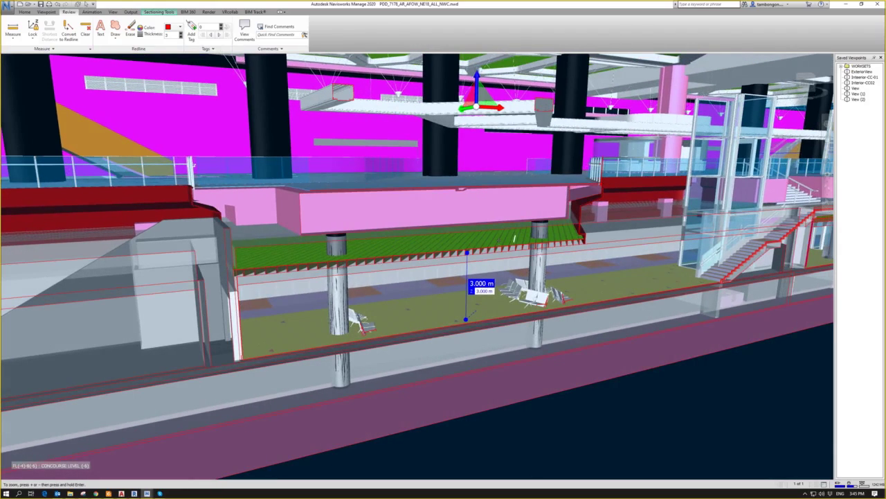
middle_click_drag(516, 238, 498, 240)
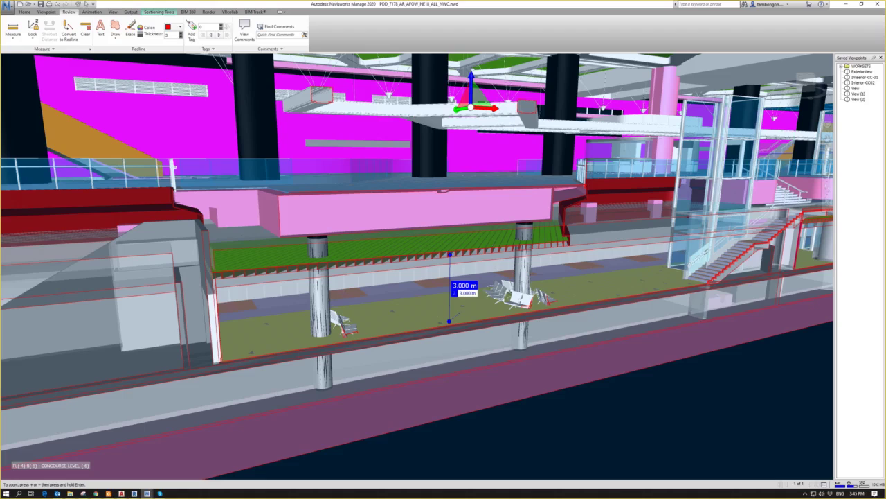
middle_click_drag(515, 275, 466, 264, "shift")
scroll(466, 264, "up", 5)
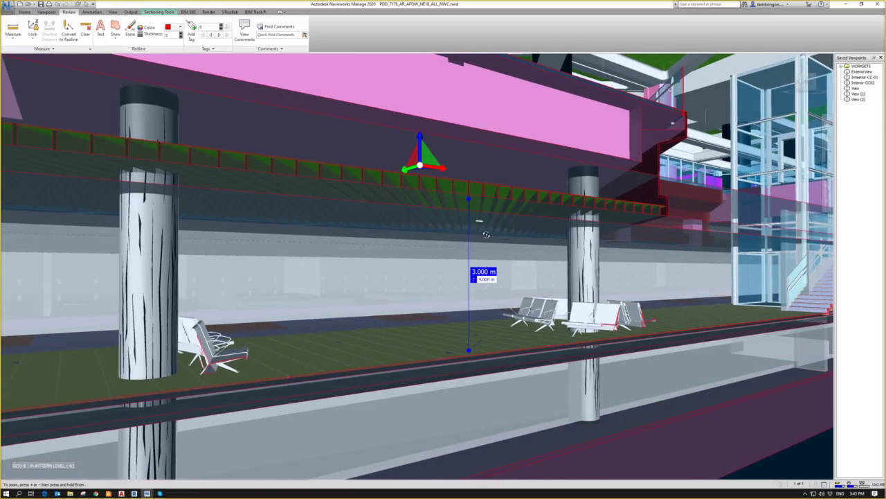
scroll(477, 219, "up", 2)
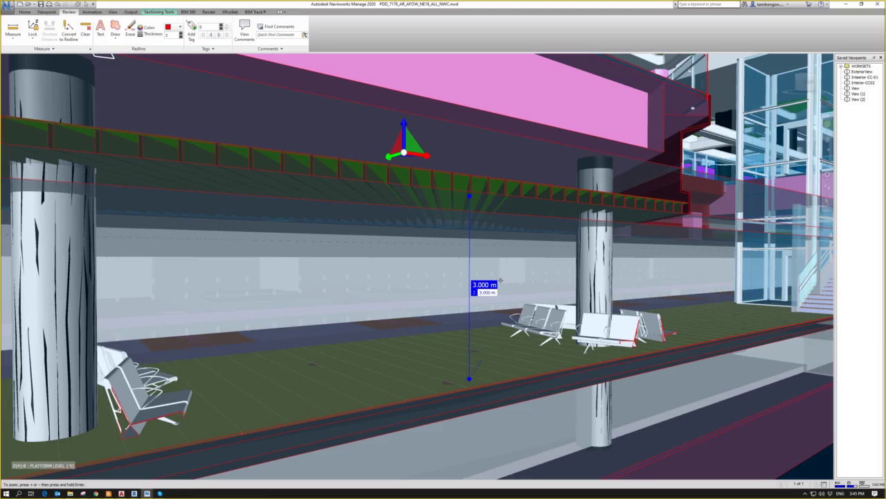
- Look through the available measurement types and the axis, perpendicular and parallel lock options
left_click(34, 39)
left_click(13, 40)
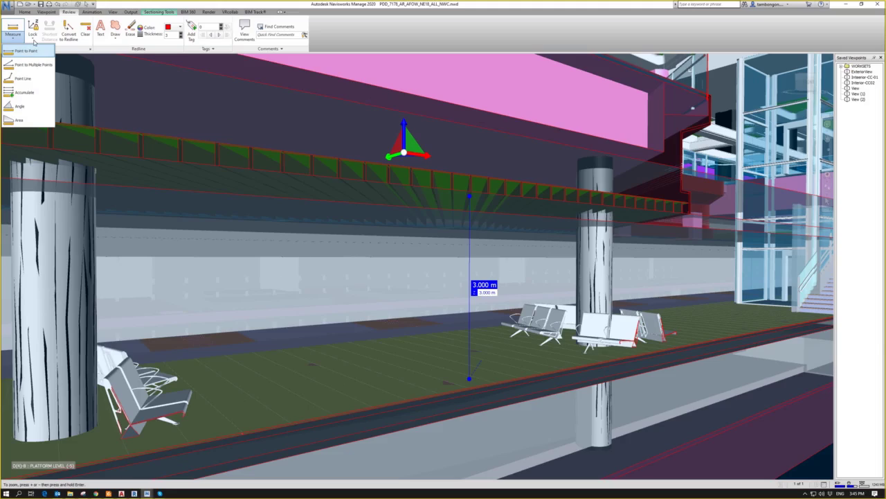
left_click(33, 36)
left_click(32, 36)
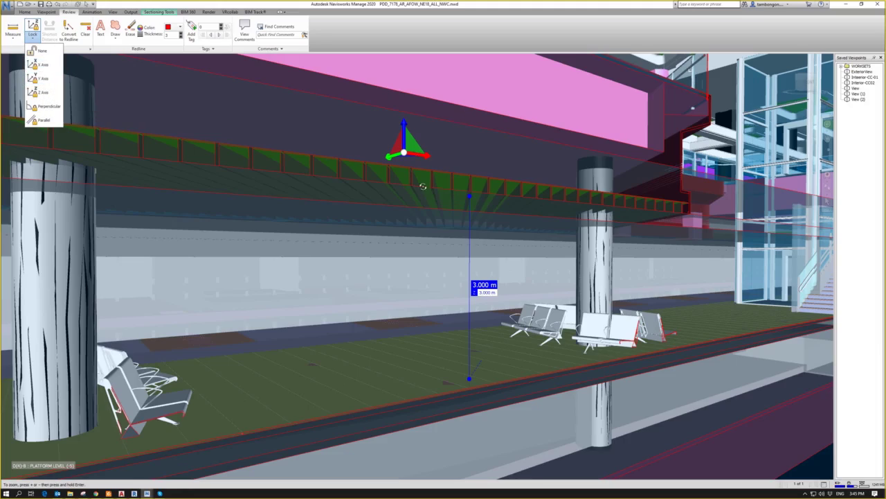
left_click(426, 206)
- Examine the green slatted ceiling, its columns and the measured platform clearance from a higher viewing angle
middle_click_drag(423, 158, 447, 194, "shift")
left_click_drag(447, 194, 549, 90)
middle_click_drag(549, 90, 437, 299, "shift")
mouse_move(462, 255)
middle_mouse_down("shift")
mouse_move(463, 284)
mouse_move(440, 285)
mouse_move(465, 244)
middle_mouse_up("shift")
mouse_move(465, 245)
left_mouse_down()
mouse_move(436, 309)
mouse_move(463, 259)
left_mouse_up()
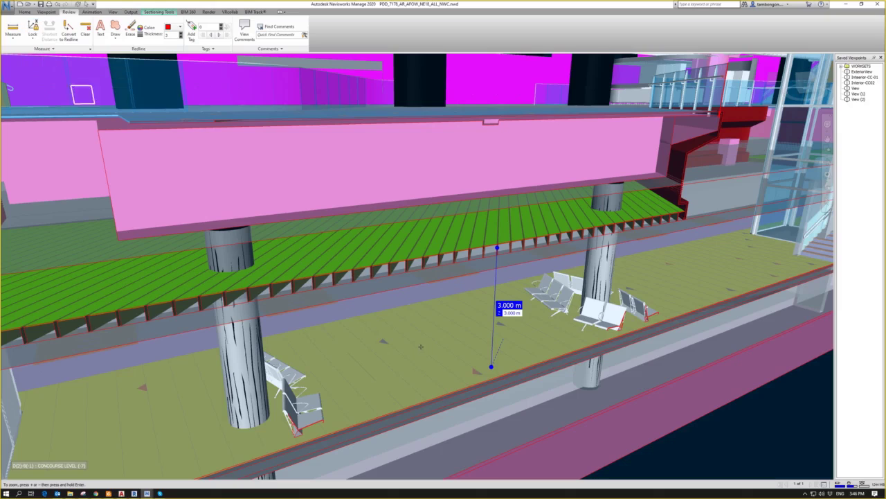
scroll(368, 321, "up", 3)
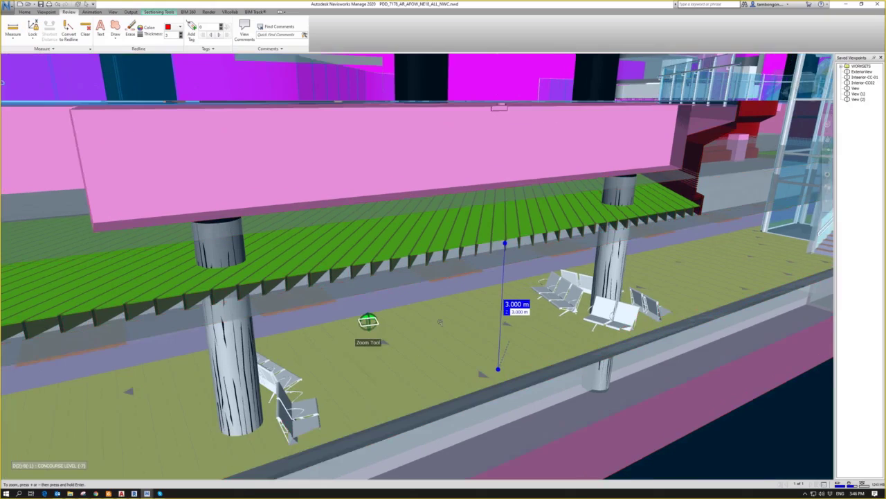
scroll(368, 321, "down", 2)
middle_click_drag(408, 291, 371, 260)
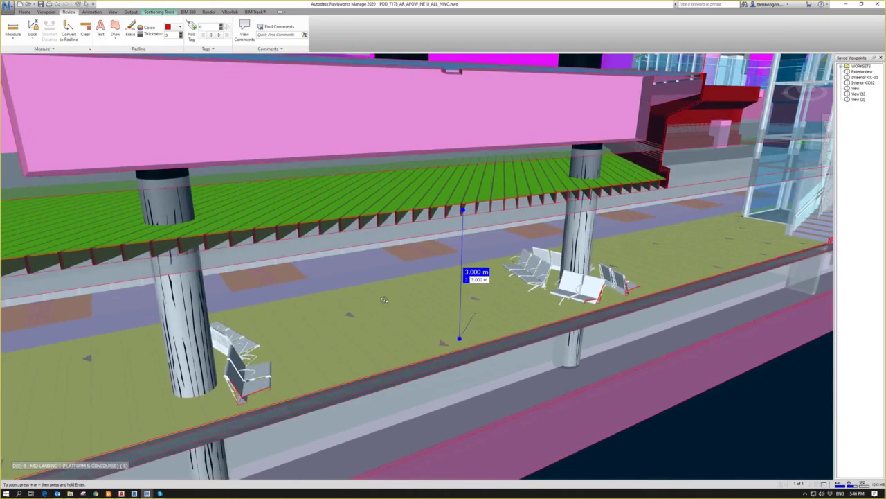
- Start a measurement on the inner face of the white beam's corner above the blue floor, extending it toward the beam junction
scroll(409, 295, "down", 5)
mouse_move(367, 118)
middle_mouse_down("shift")
mouse_move(336, 165)
mouse_move(354, 189)
mouse_move(294, 184)
middle_mouse_up("shift")
scroll(262, 180, "up", 3)
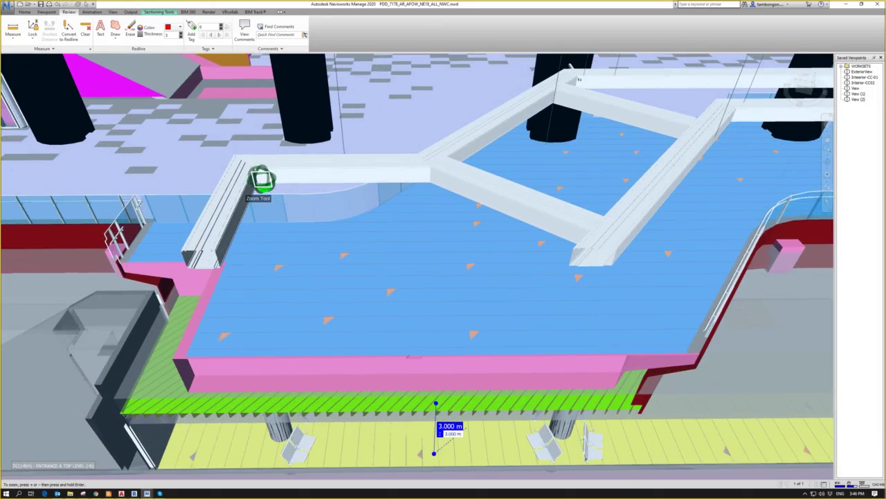
left_click(261, 180)
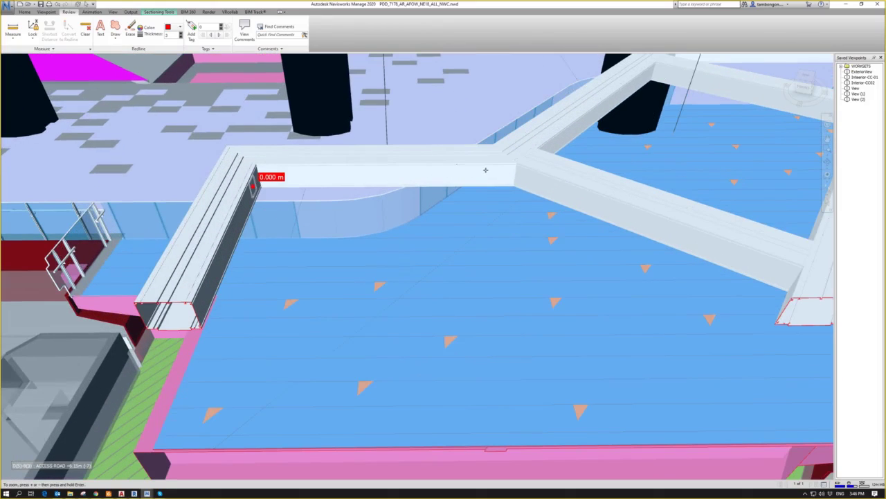
middle_click_drag(511, 168, 392, 177, "shift")
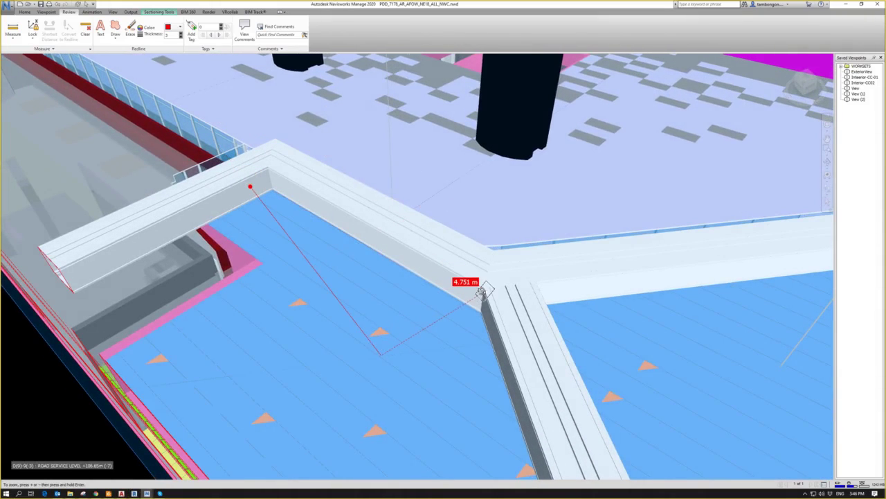
scroll(483, 287, "down", 3)
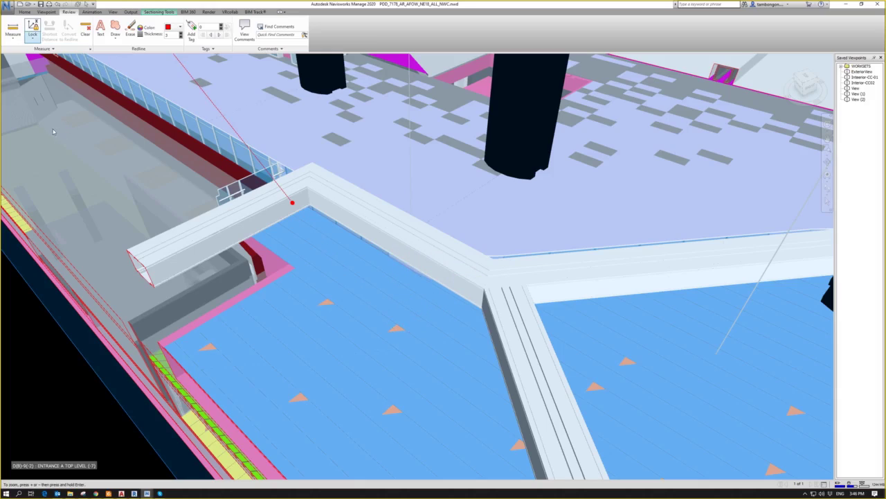
- Set the lock of the white beam measurement to Perpendicular
left_click(32, 38)
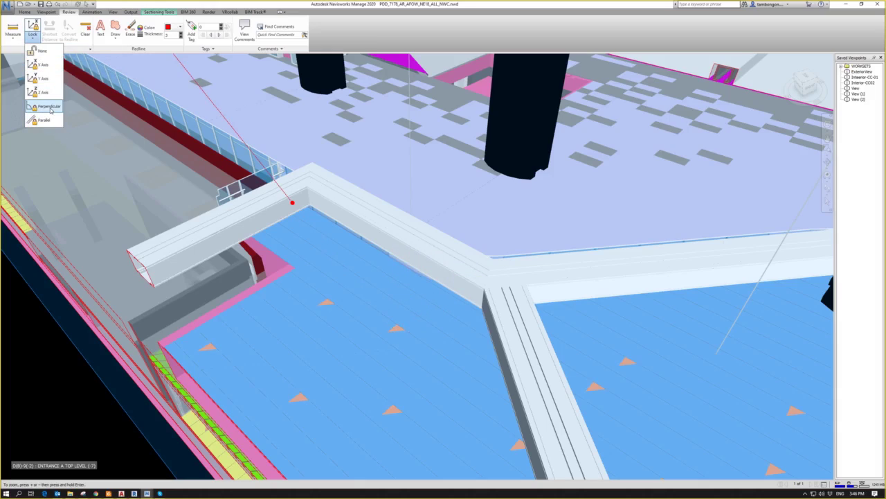
left_click(48, 106)
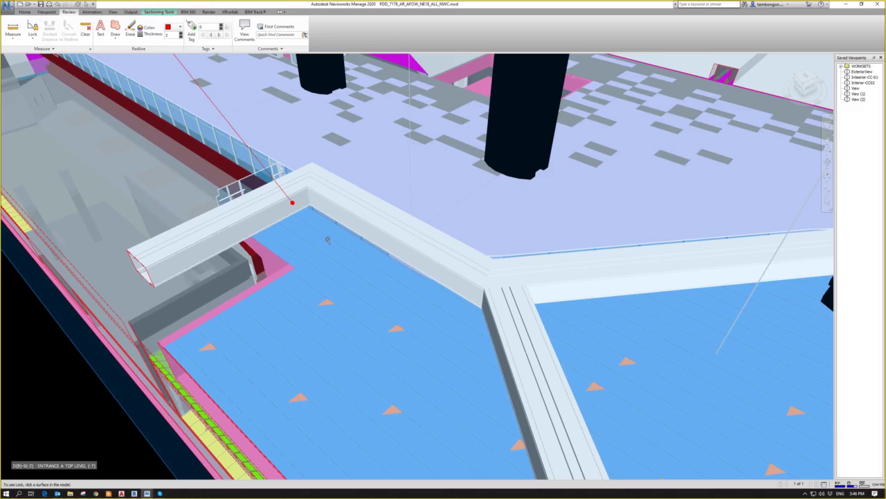
scroll(325, 239, "down", 2)
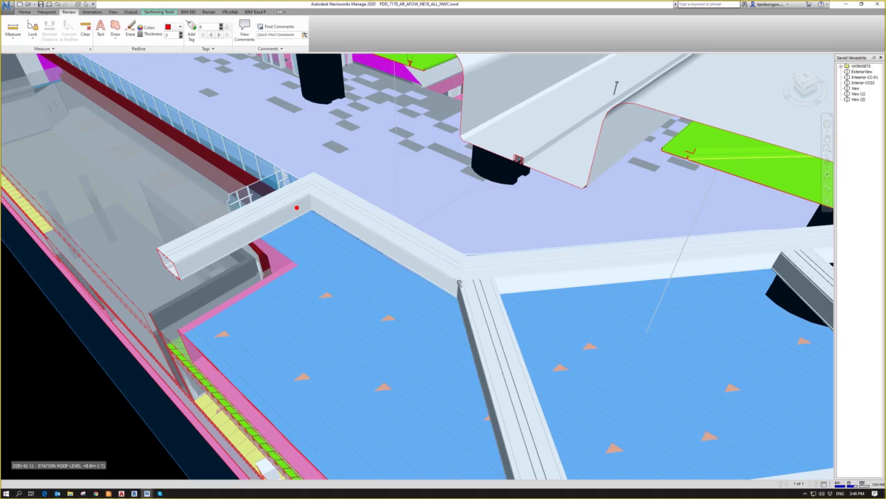
- Finish the perpendicular-locked measurement at the white beam junction and inspect it from a wider, lower angle
scroll(459, 282, "up", 2)
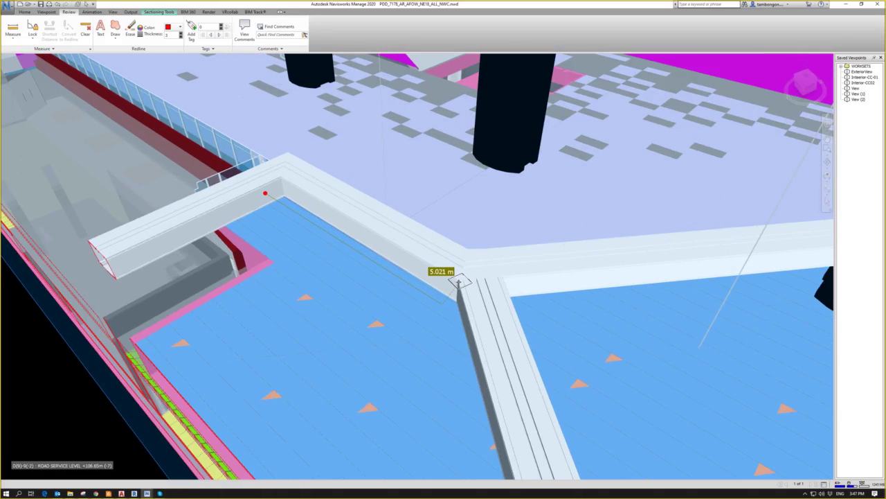
left_click(458, 282)
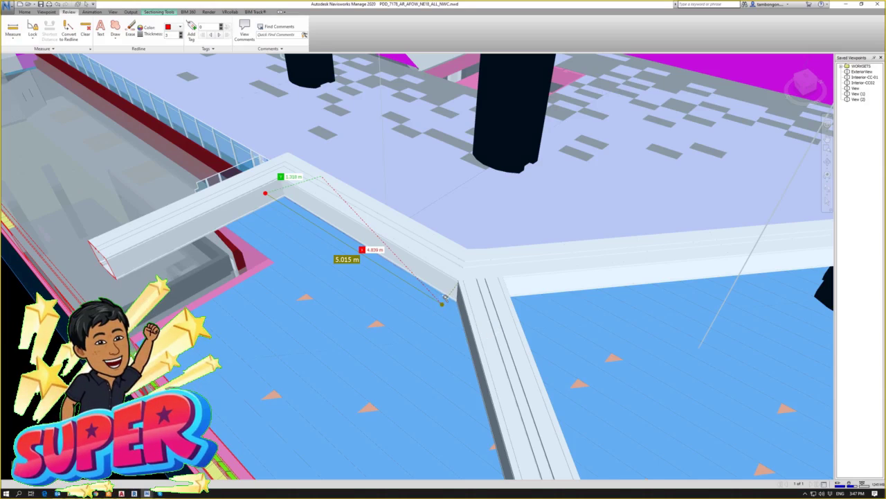
scroll(445, 297, "down", 3)
middle_click_drag(445, 297, 560, 284, "shift")
middle_click_drag(515, 243, 490, 250)
middle_click_drag(552, 261, 517, 253)
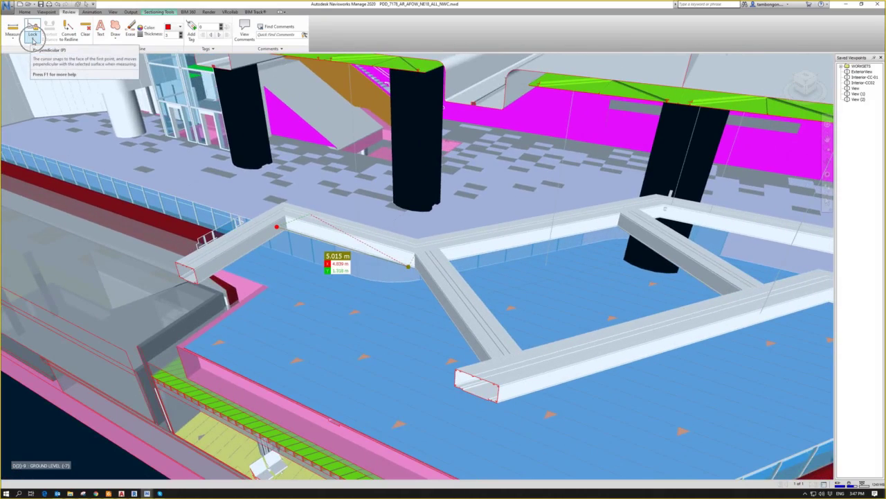
- Review the axis, Perpendicular and Parallel lock options while looking over the measured white beam frame from farther away
left_click(32, 36)
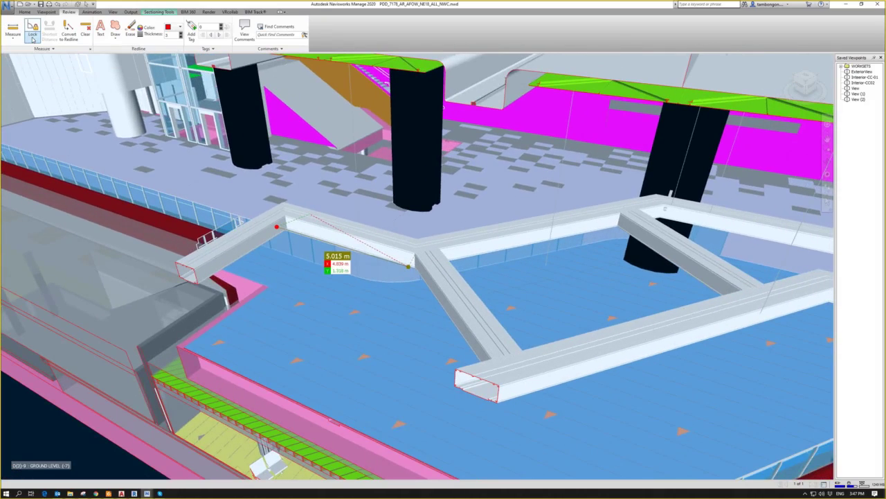
left_click(33, 39)
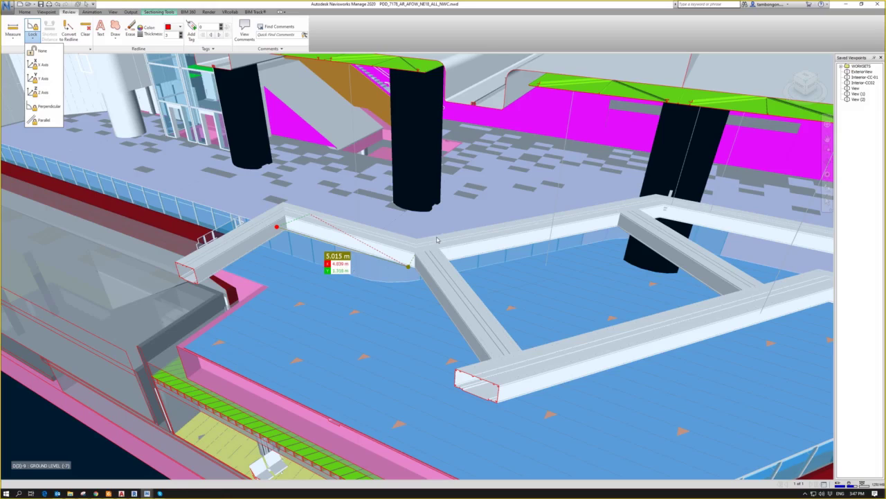
scroll(419, 236, "down", 1)
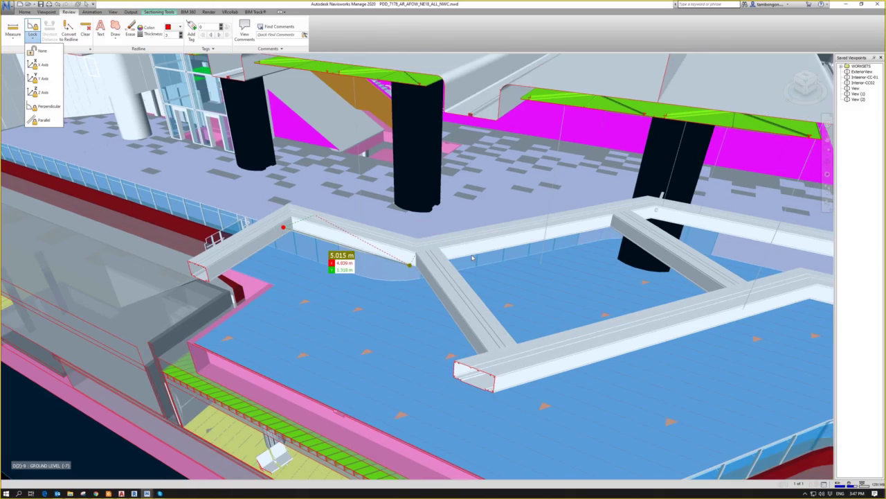
scroll(50, 67, "down", 1)
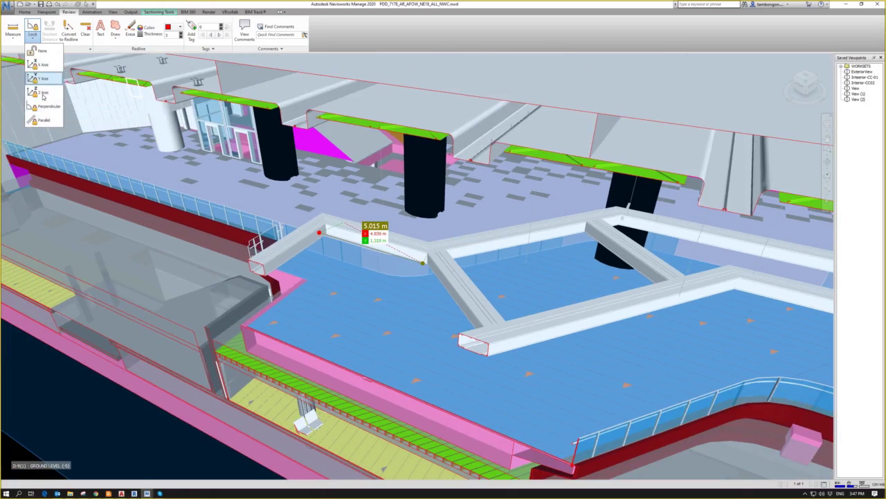
key("ctrl")
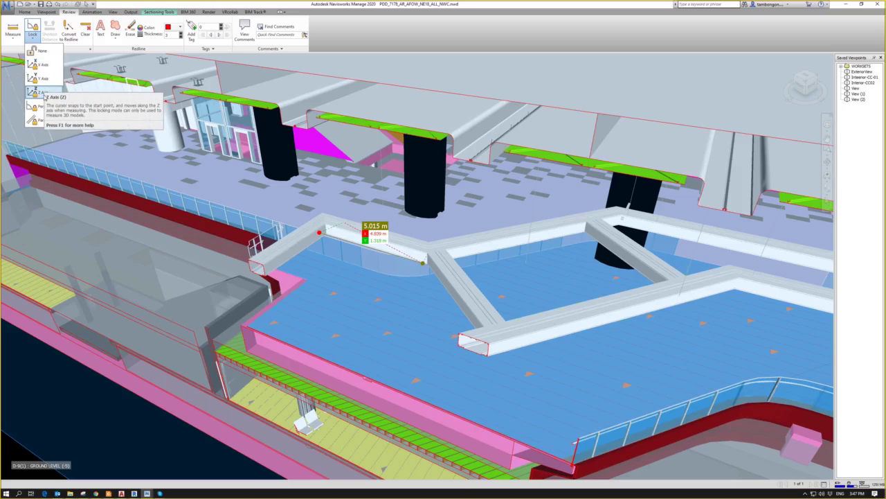
key("ctrl")
key("ctrl")
key("ctrl")
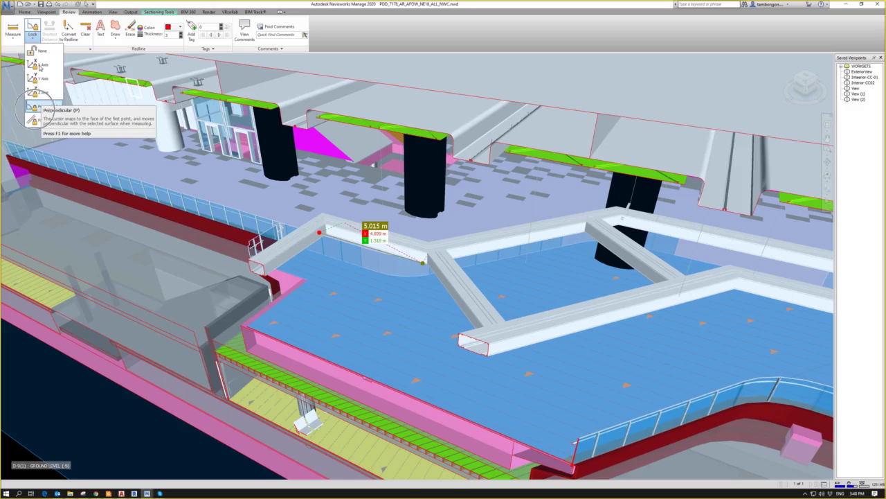
left_click(42, 64)
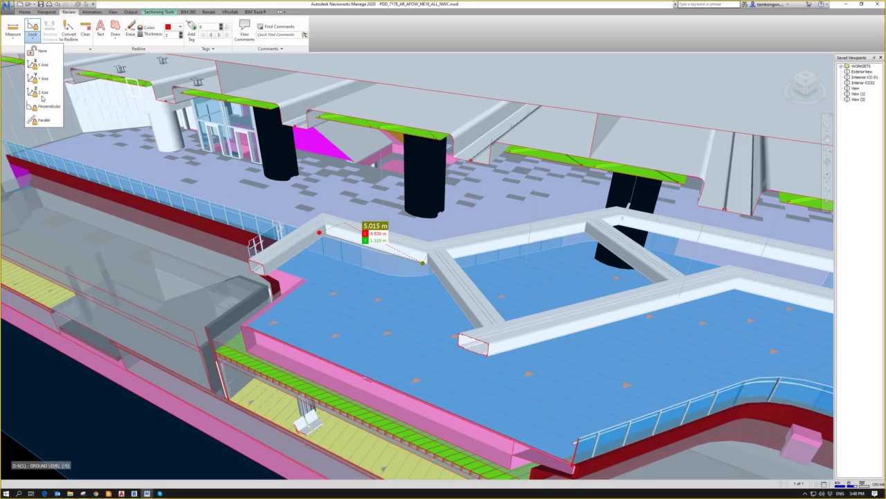
left_click(42, 78)
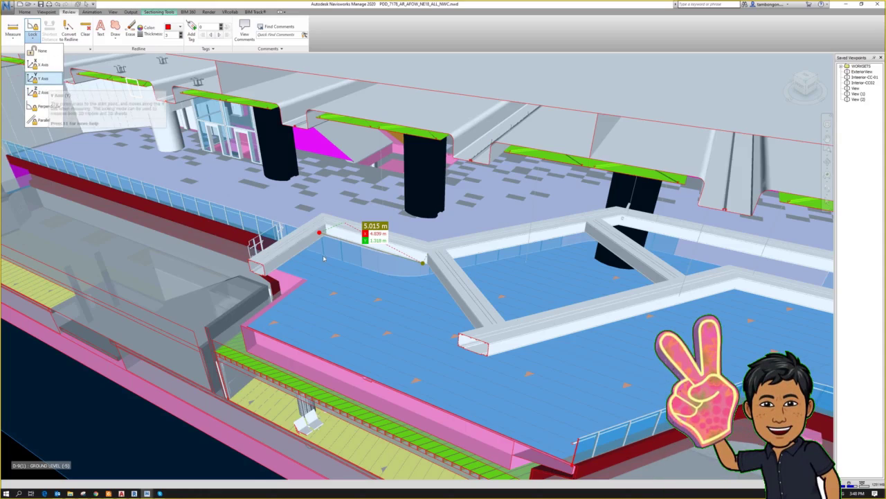
scroll(374, 256, "down", 2)
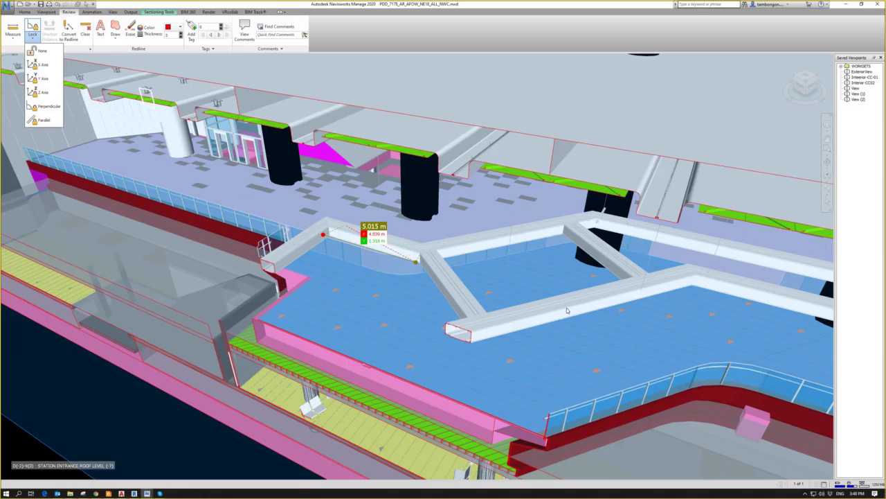
middle_click_drag(545, 286, 611, 266, "shift")
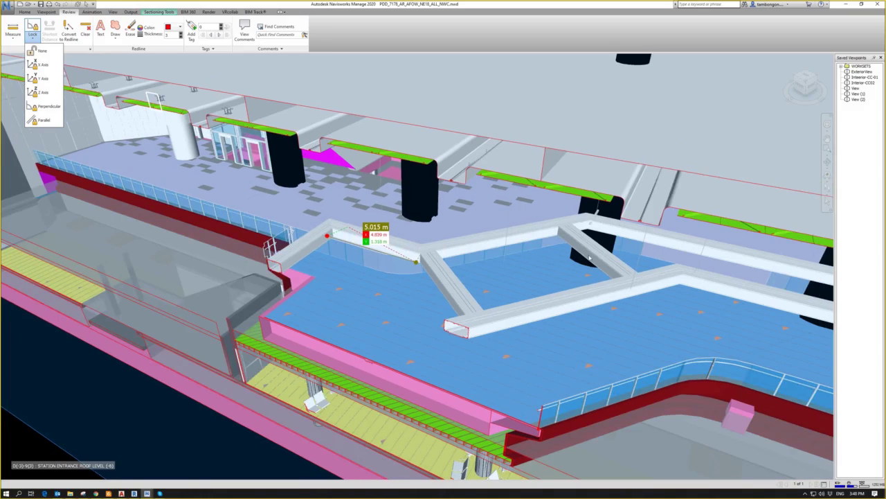
scroll(586, 257, "down", 2)
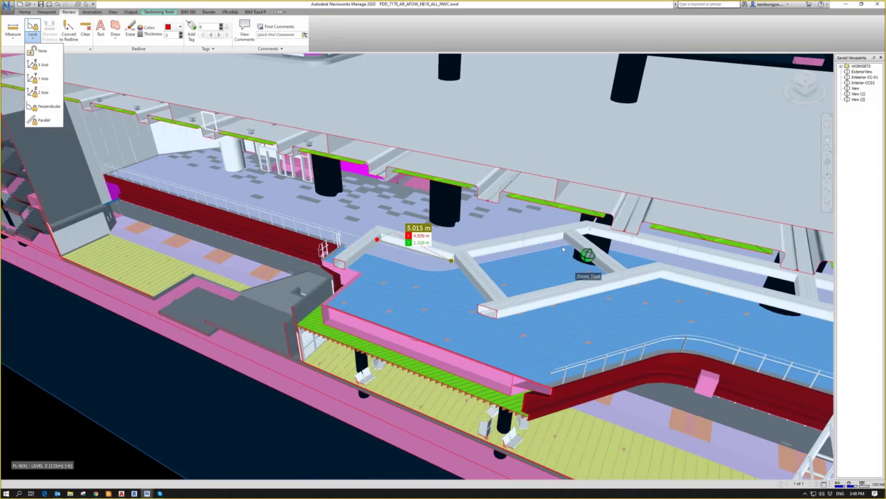
scroll(677, 268, "up", 2)
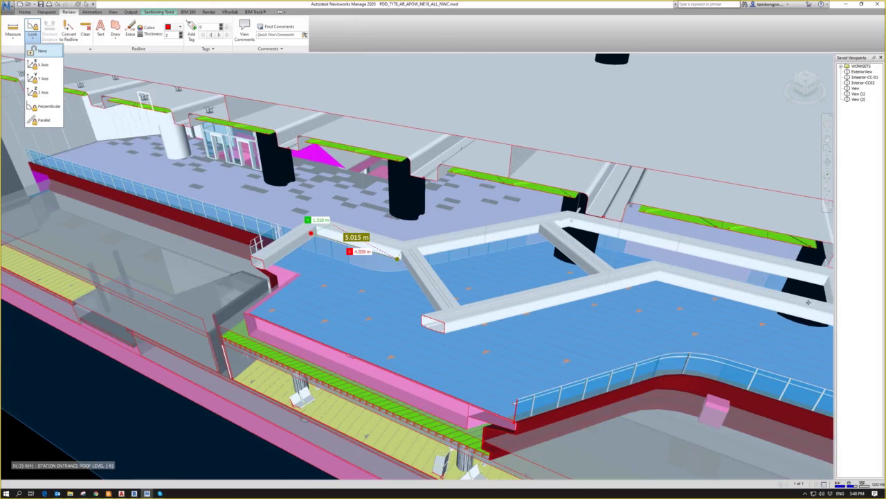
- With the lock set to None, measure along the front white beam from its corner toward the next cross beam
left_click(43, 52)
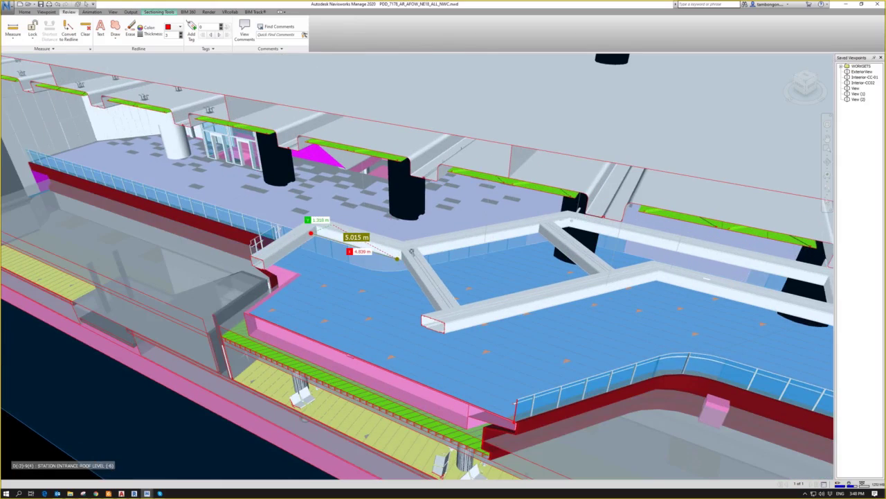
scroll(411, 251, "up", 6)
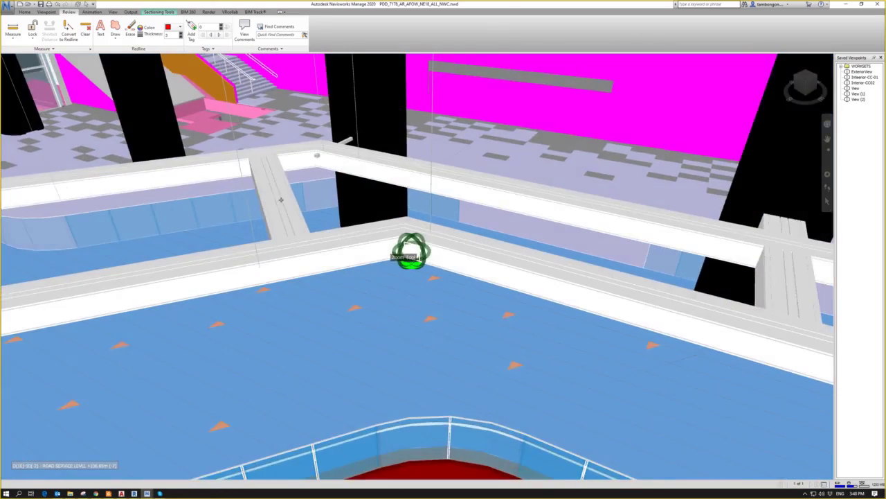
scroll(280, 200, "up", 3)
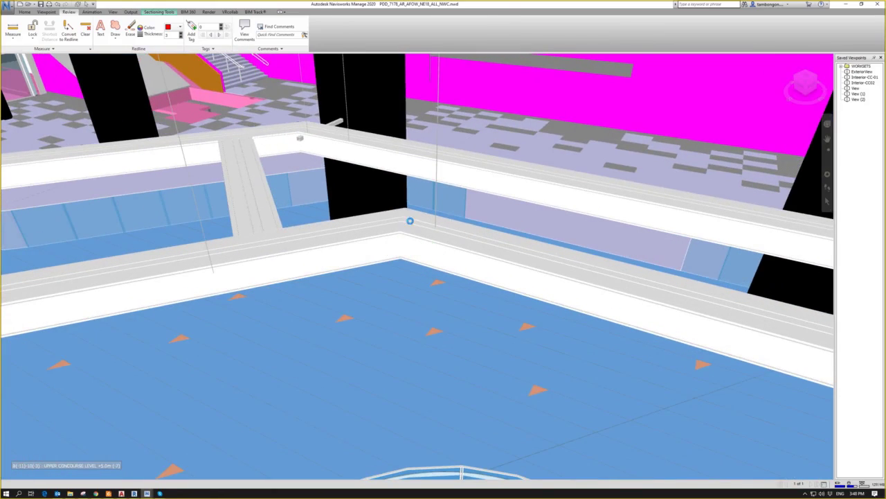
scroll(253, 138, "up", 1)
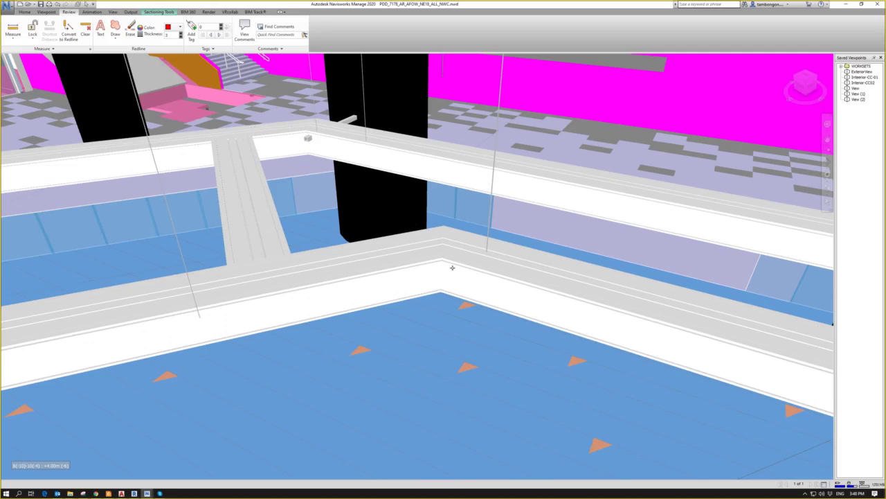
scroll(455, 268, "down", 2)
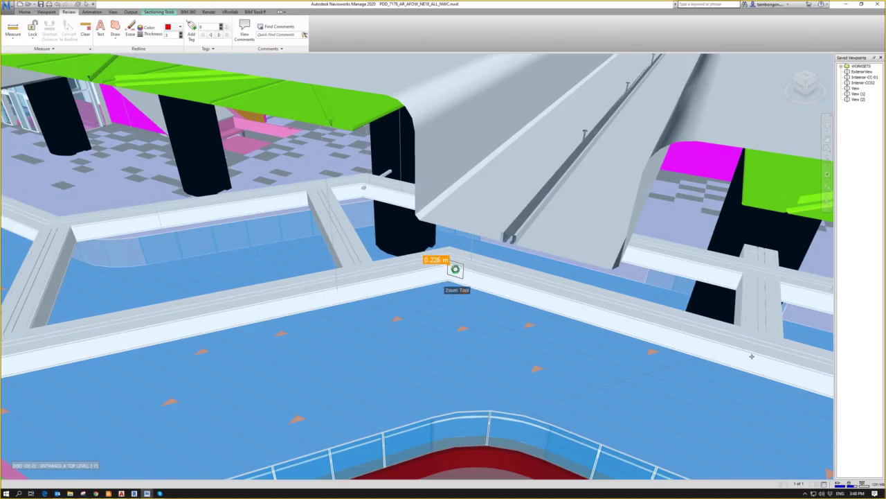
left_click(450, 266)
left_click(741, 348)
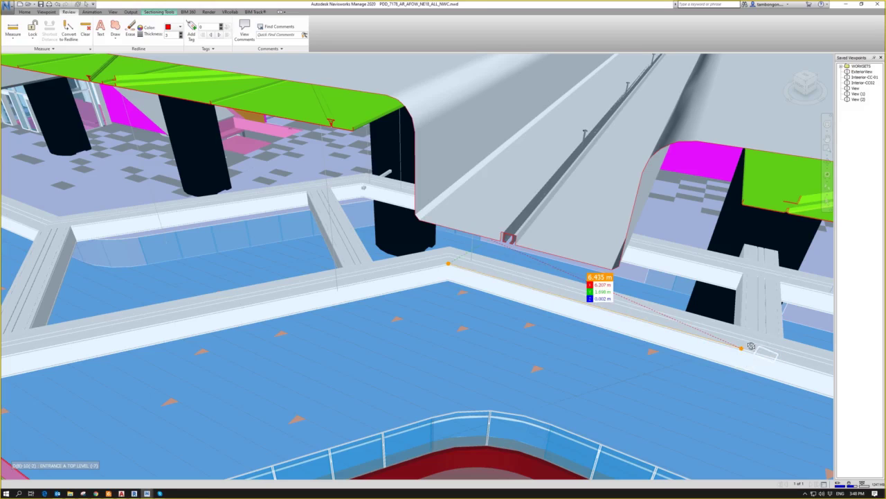
middle_click_drag(752, 349, 758, 328, "shift")
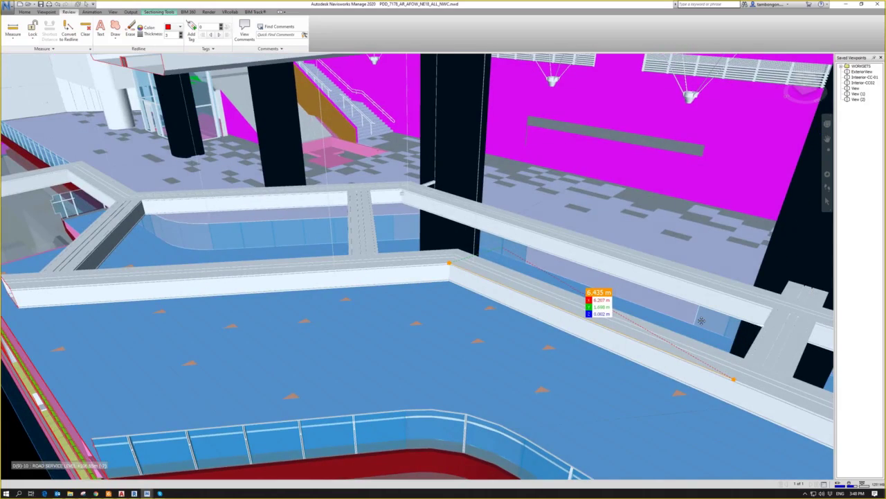
mouse_move(694, 315)
middle_mouse_down("shift")
mouse_move(752, 335)
mouse_move(702, 334)
mouse_move(694, 312)
middle_mouse_up("shift")
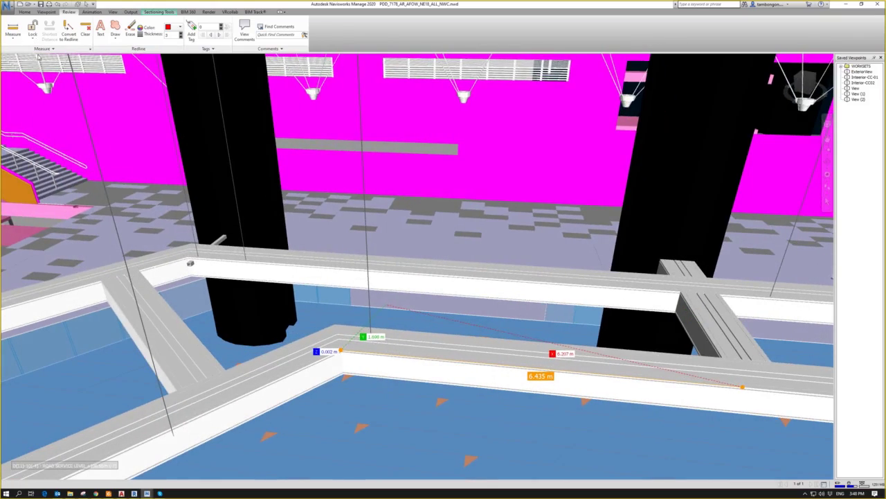
- Using the Perpendicular lock, measure from the cross beam's side face to the rear beam's corner beside the black column
left_click(32, 34)
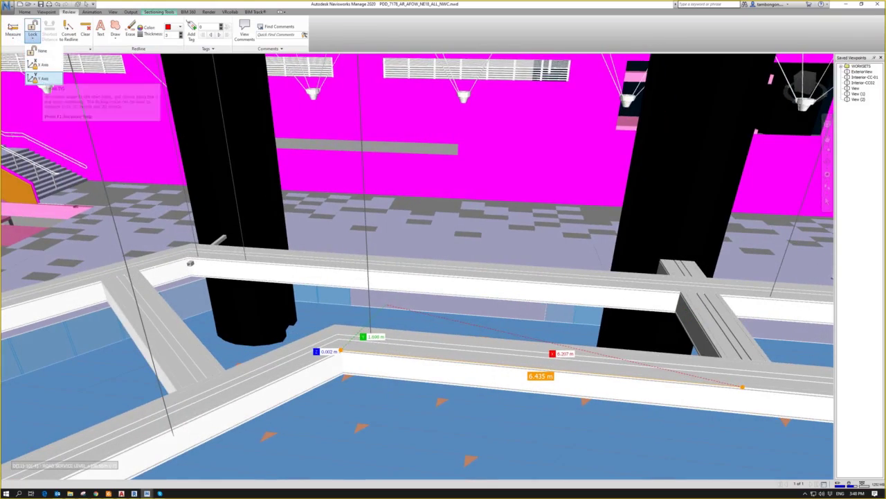
left_click(13, 41)
left_click(13, 38)
left_click(29, 51)
left_click(33, 36)
left_click(45, 106)
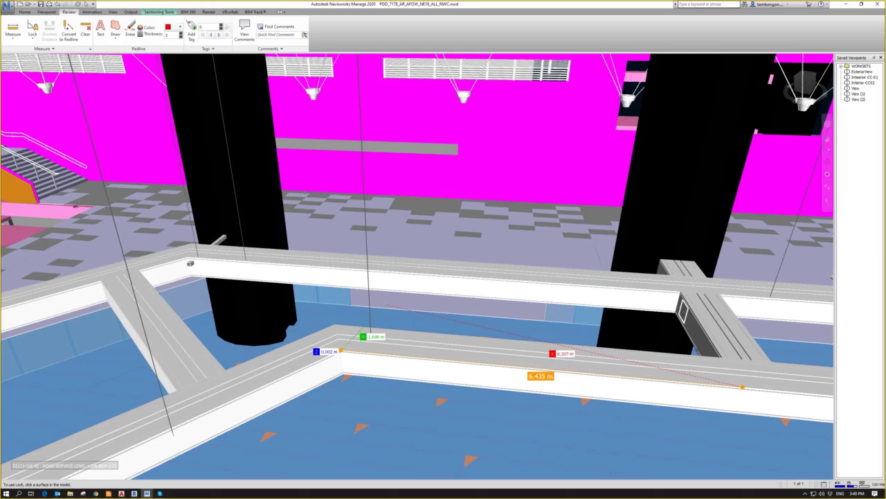
left_click(682, 310)
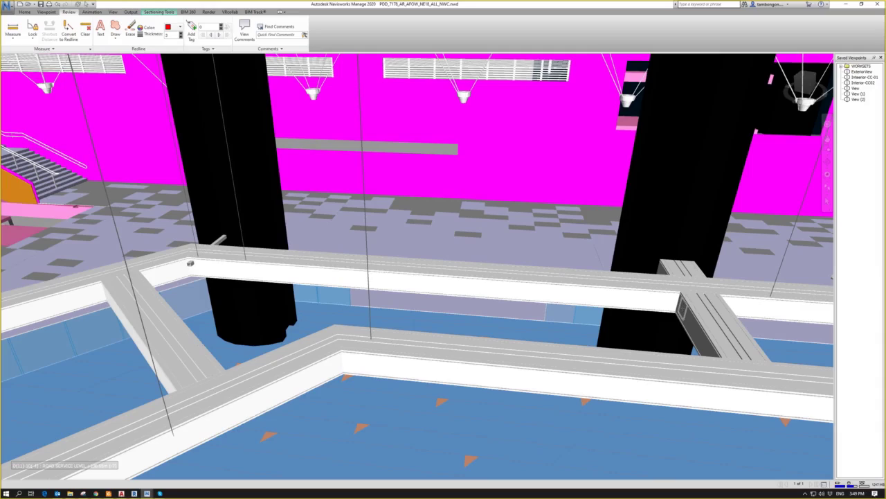
left_click(652, 318)
left_click(678, 310)
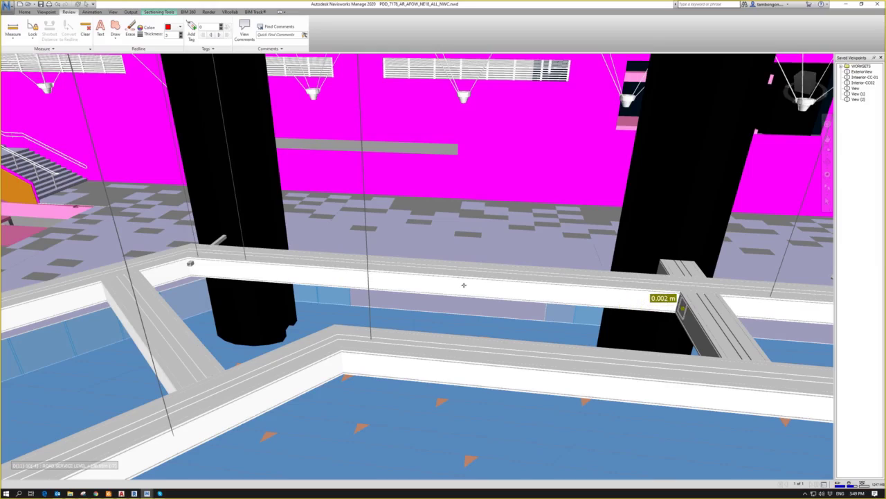
left_click(189, 258)
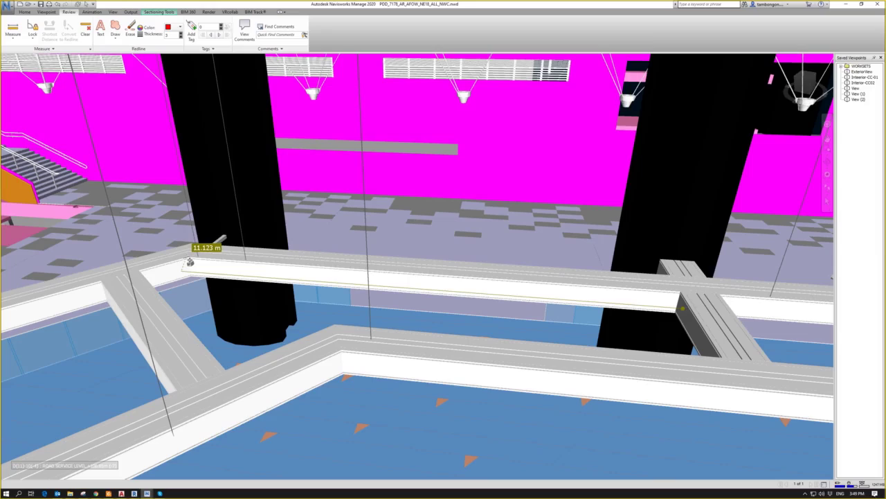
left_click(190, 263)
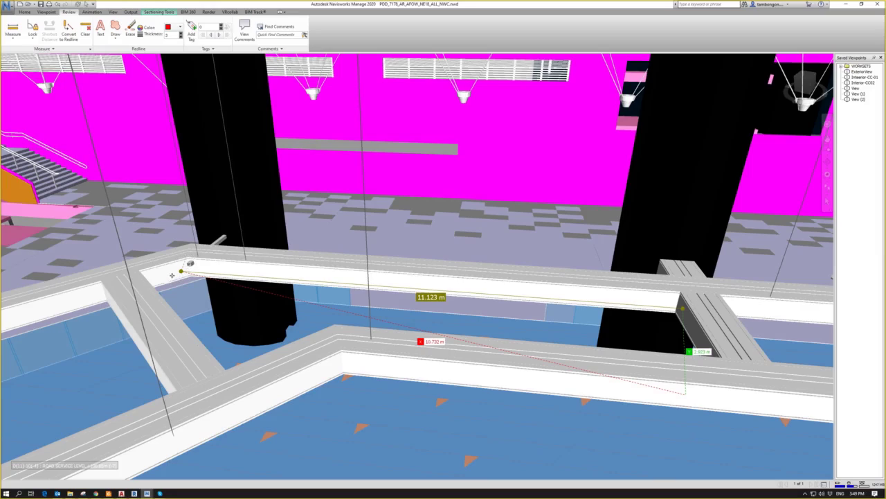
- Examine the perpendicular measurement along the rear white beam from wider angles, and check the available lock options
scroll(174, 276, "down", 4)
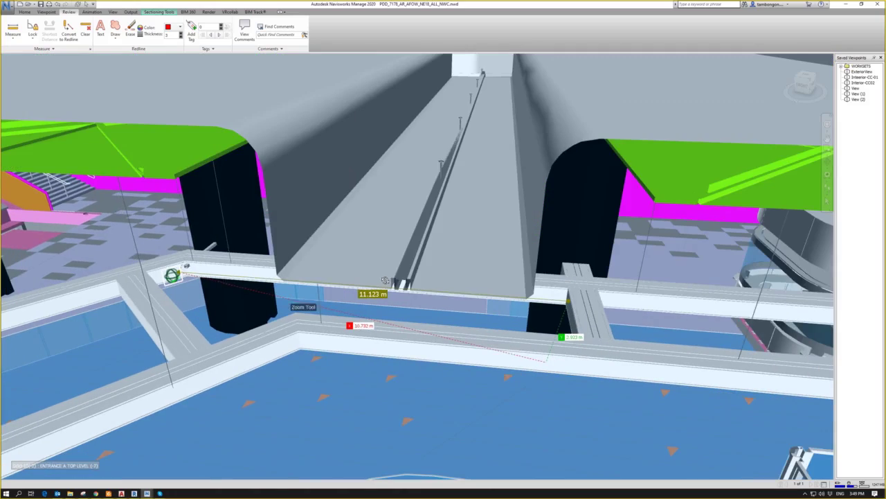
mouse_move(360, 284)
middle_mouse_down("shift")
mouse_move(359, 276)
mouse_move(357, 285)
middle_mouse_up("shift")
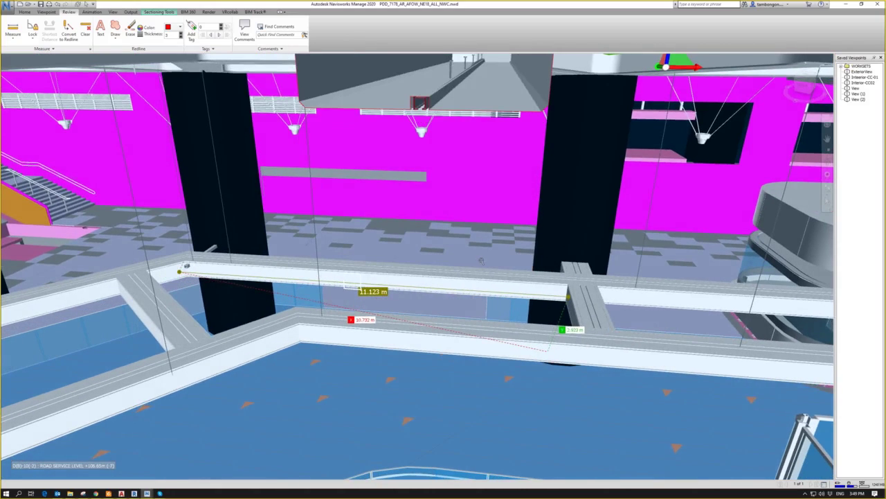
scroll(458, 257, "down", 2)
middle_click_drag(455, 258, 407, 256)
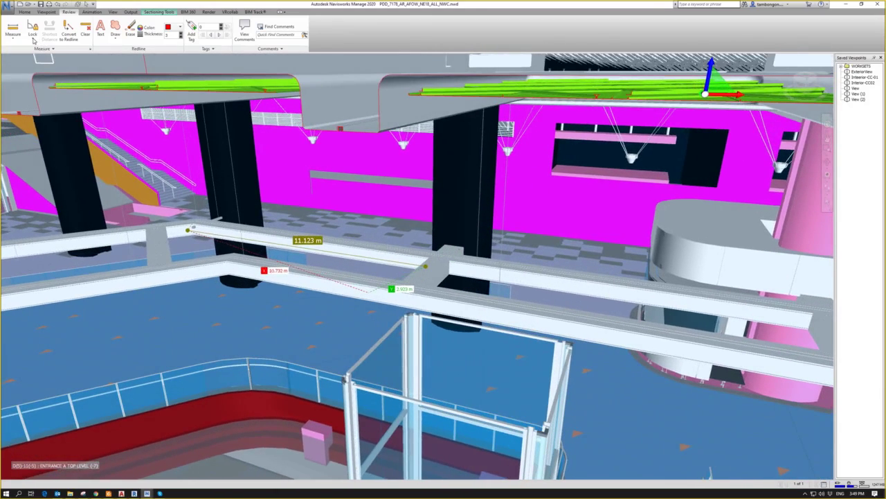
left_click(33, 36)
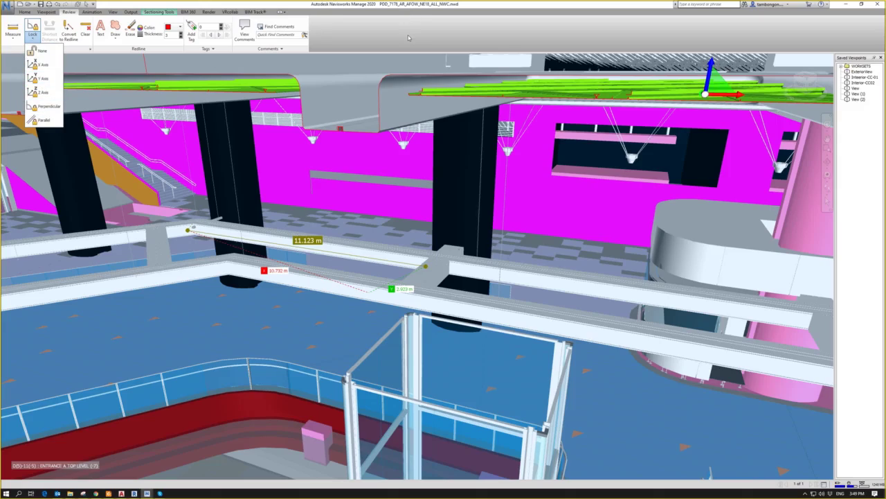
left_click(477, 170)
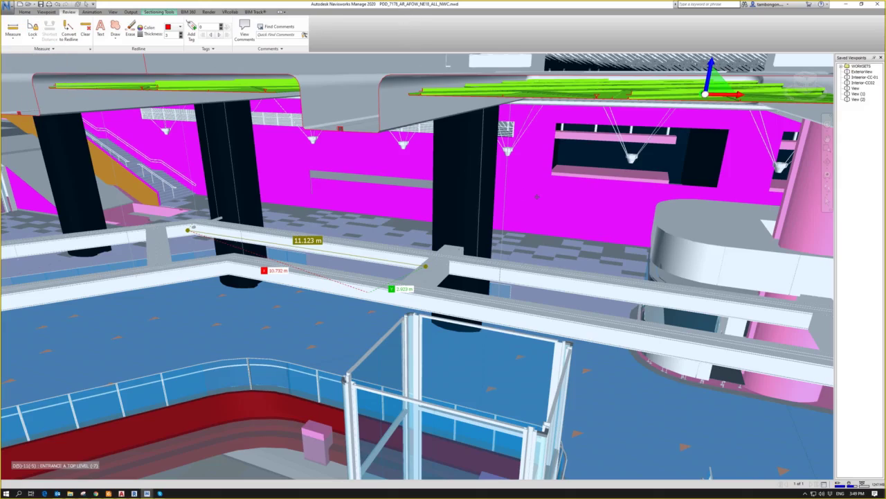
middle_click_drag(537, 274, 481, 259)
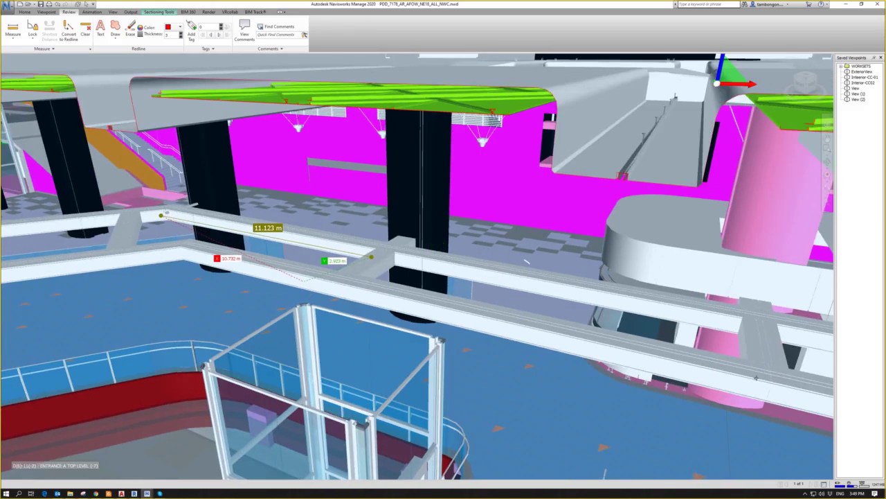
- Clear the current measurement and, using the Perpendicular lock, measure from the cross beam's side face to the next cross beam beside the pink column
scroll(527, 261, "up", 2)
middle_click_drag(554, 266, 480, 236)
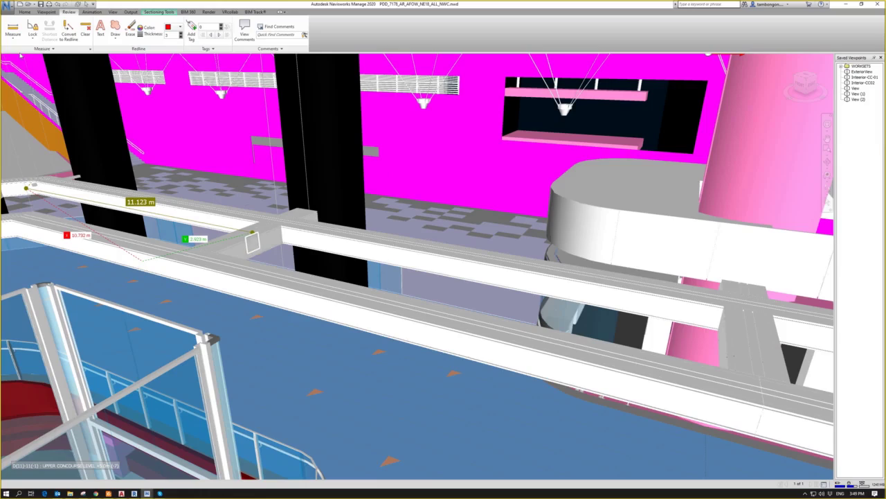
left_click(85, 31)
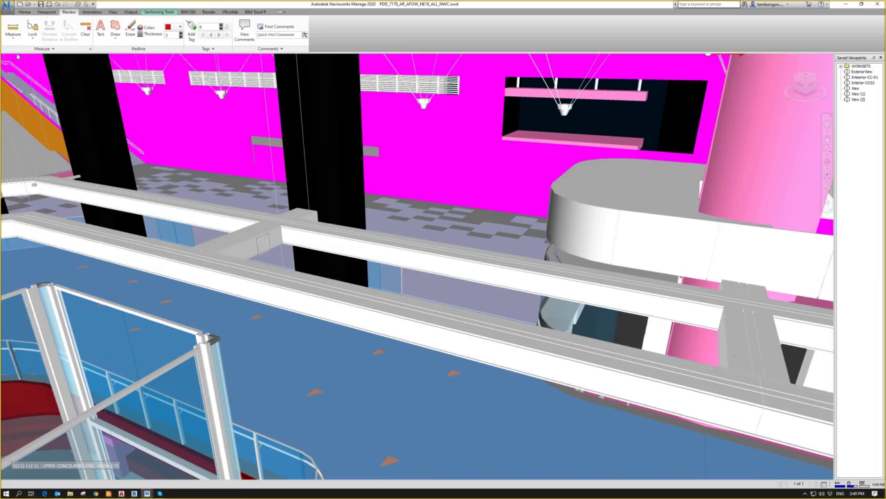
left_click(33, 36)
left_click(45, 106)
left_click(268, 240)
left_click(721, 339)
left_click(720, 331)
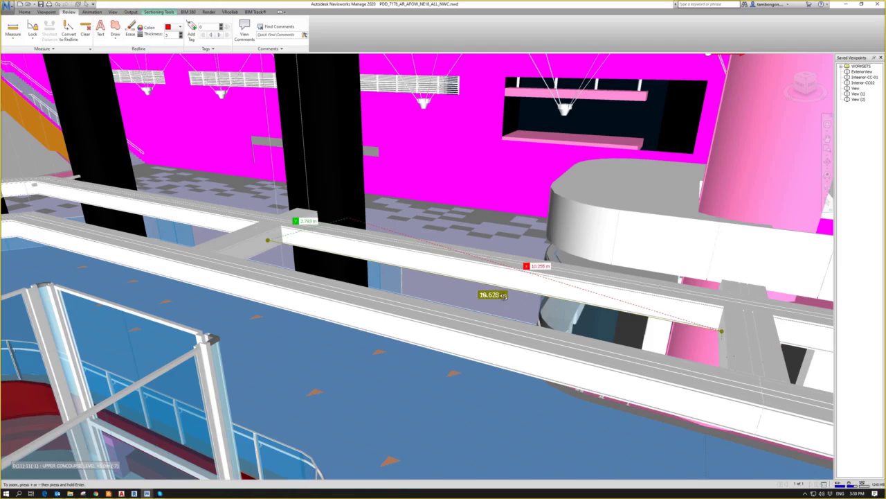
middle_click_drag(496, 294, 503, 296, "shift")
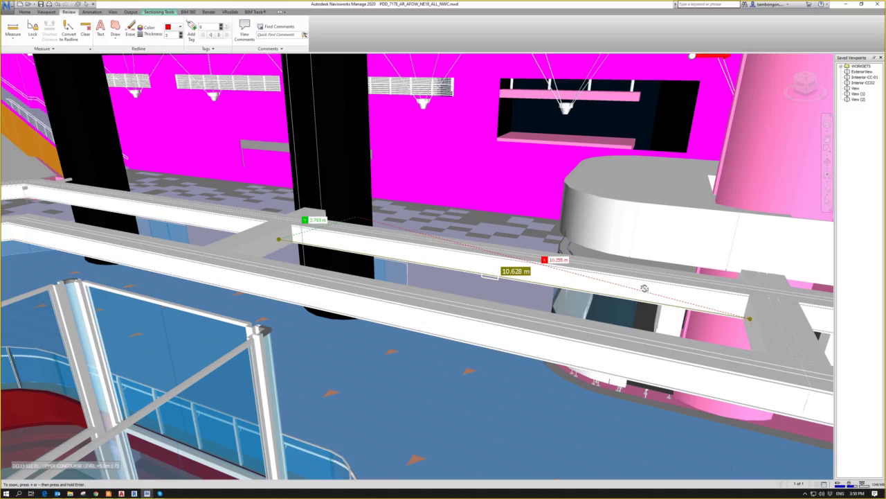
- Look over the whole sectioned station and the section box's Move and Scale options
scroll(628, 288, "down", 8)
scroll(549, 300, "down", 2)
middle_click_drag(452, 294, 574, 322, "shift")
scroll(330, 160, "down", 3)
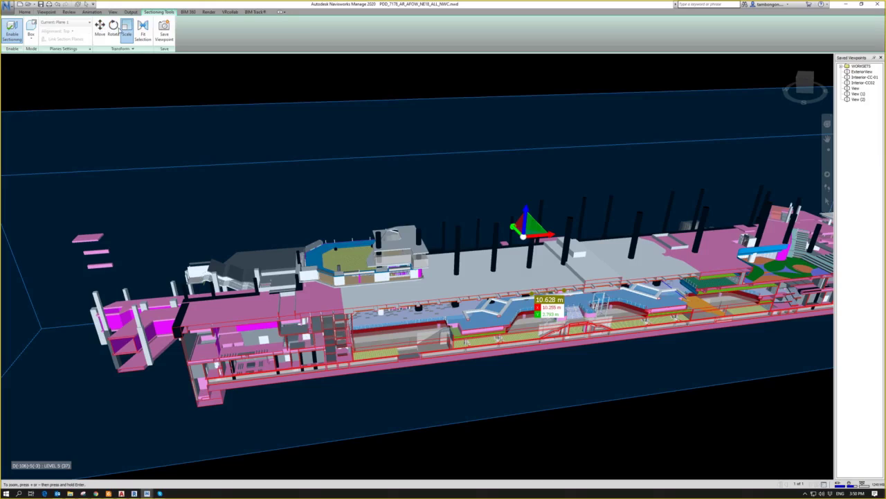
left_click(101, 30)
left_click(128, 31)
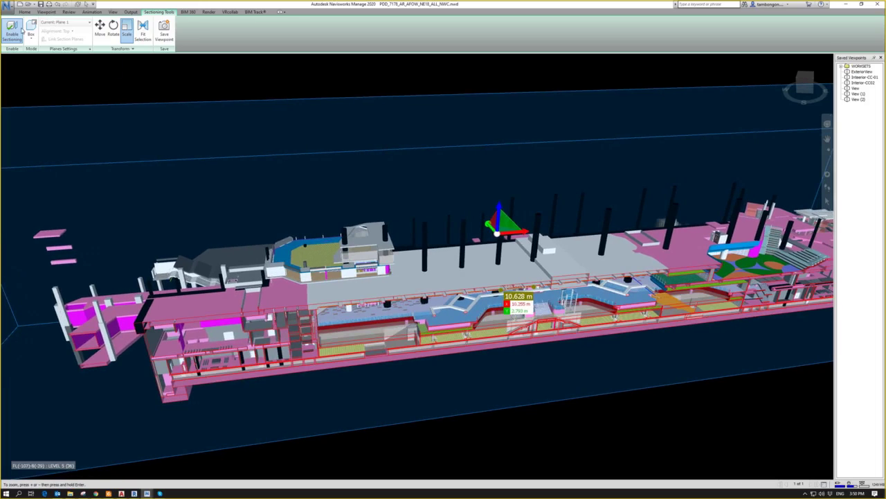
- Examine the beam measurement within the sectioned station from close up, from both sides and from farther away
left_click(46, 12)
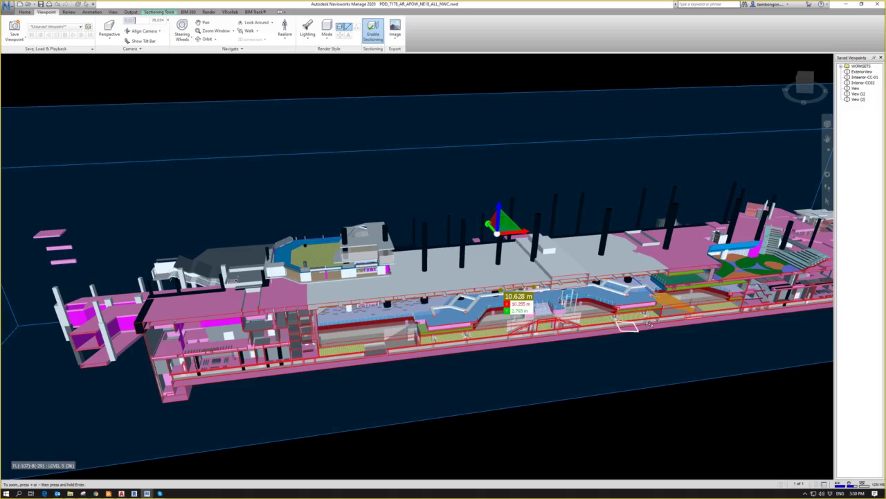
scroll(564, 333, "up", 6)
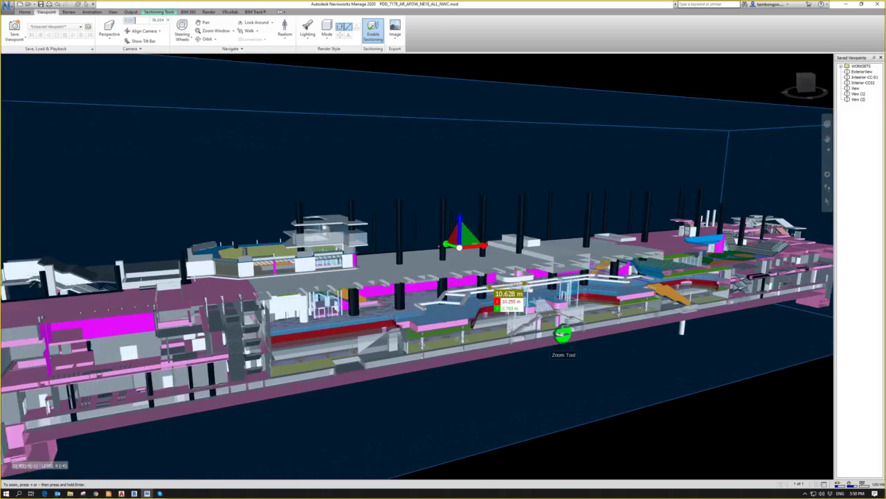
scroll(564, 334, "up", 6)
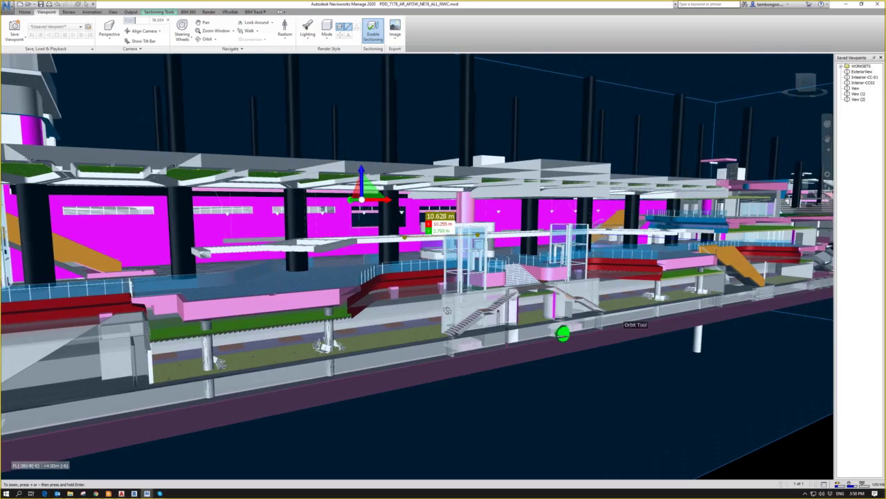
scroll(424, 312, "up", 5)
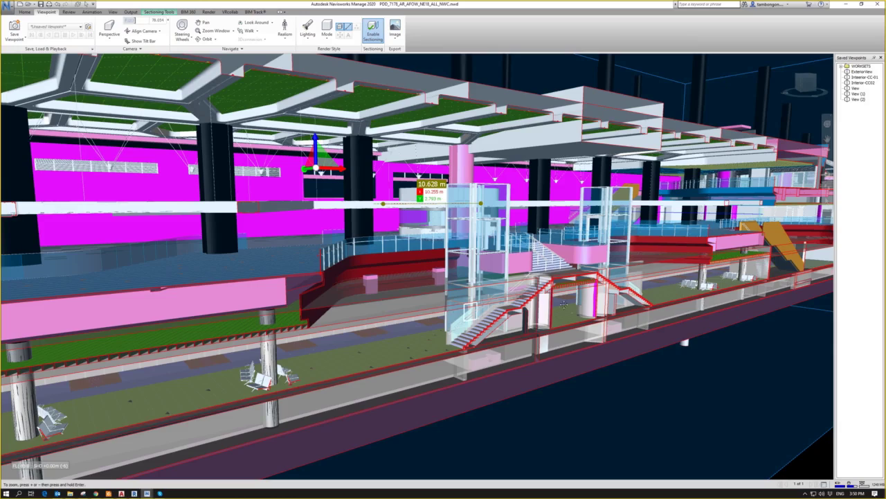
middle_click_drag(564, 309, 479, 320, "shift")
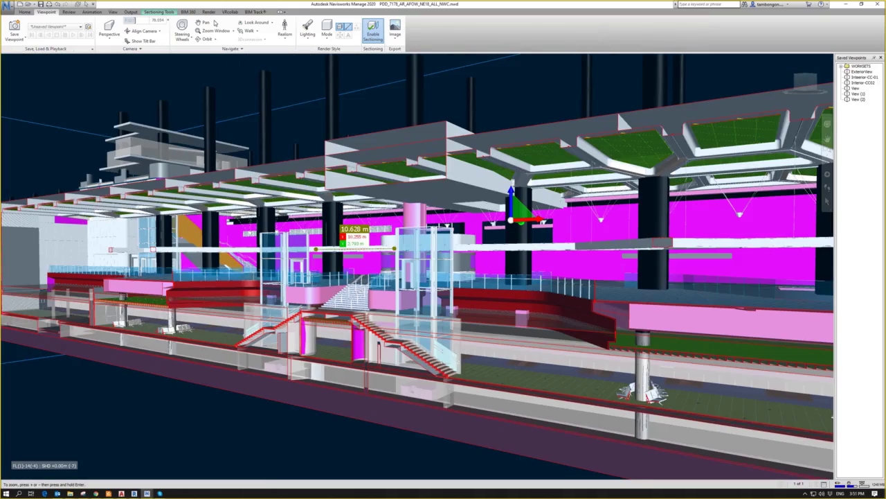
left_click(92, 12)
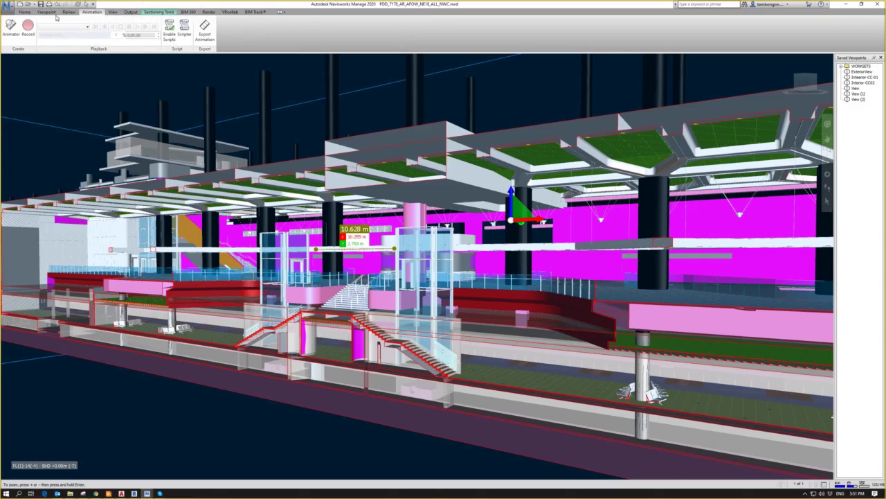
left_click(68, 12)
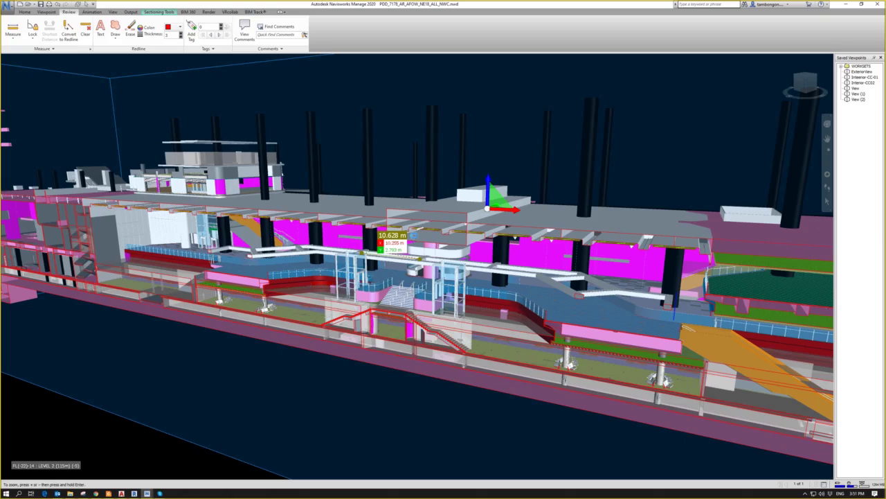
scroll(397, 239, "down", 1)
middle_click_drag(398, 239, 414, 234)
left_click(414, 236)
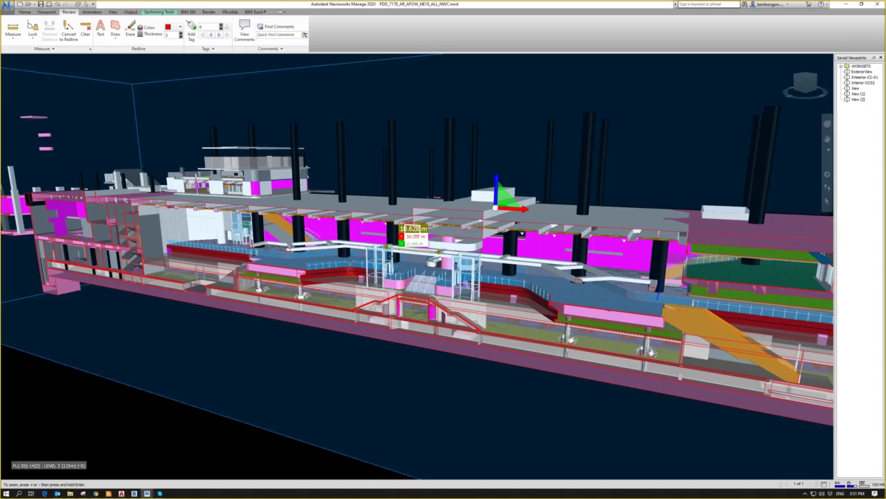
middle_click_drag(465, 267, 561, 280, "shift")
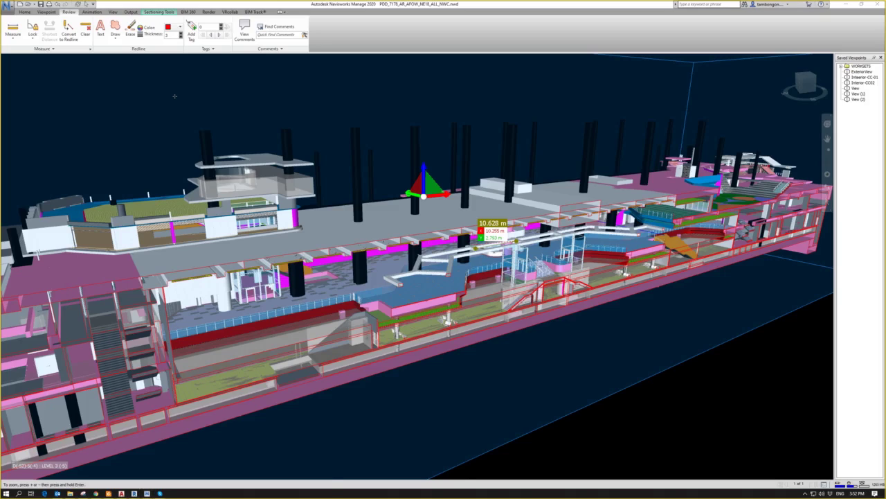
key("super")
type("fre")
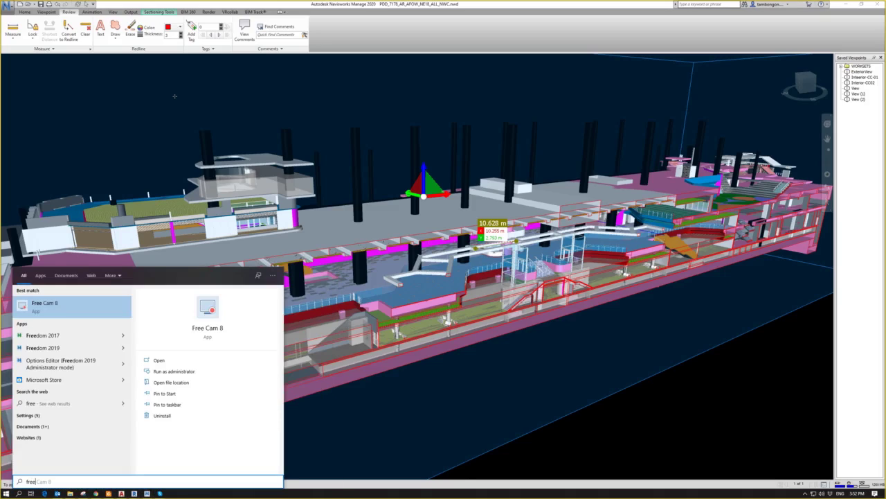
type("e")
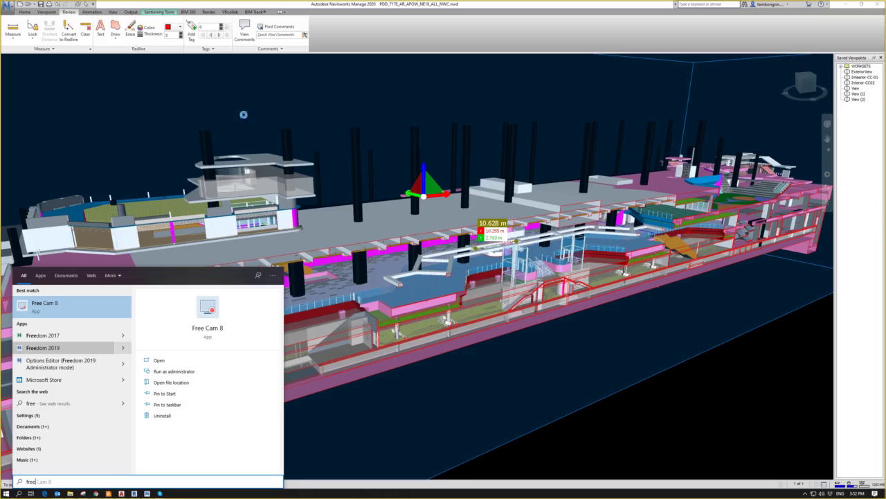
- Review the measurement lock options: None, X, Y and Z Axis, Perpendicular and Parallel
left_click(33, 42)
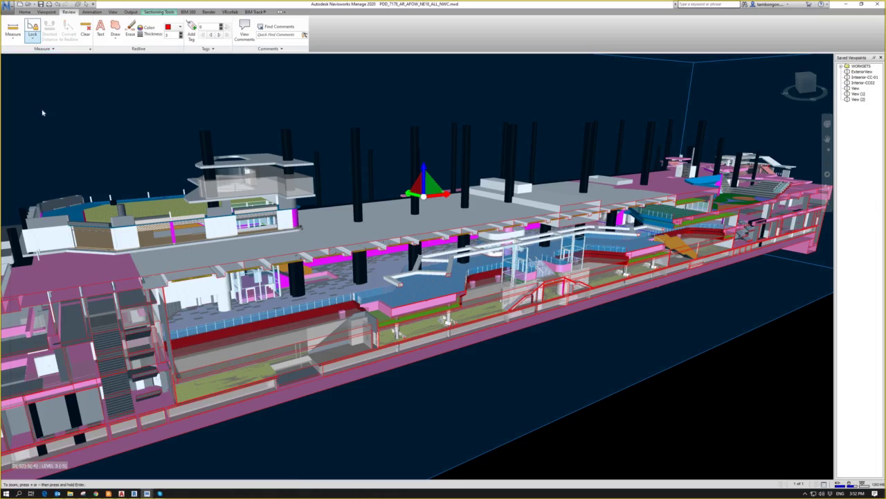
left_click(33, 35)
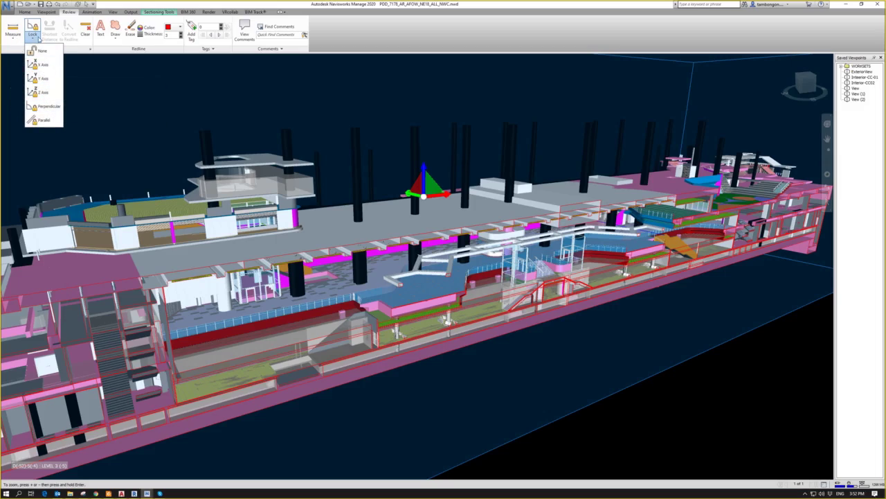
left_click(38, 36)
left_click(32, 33)
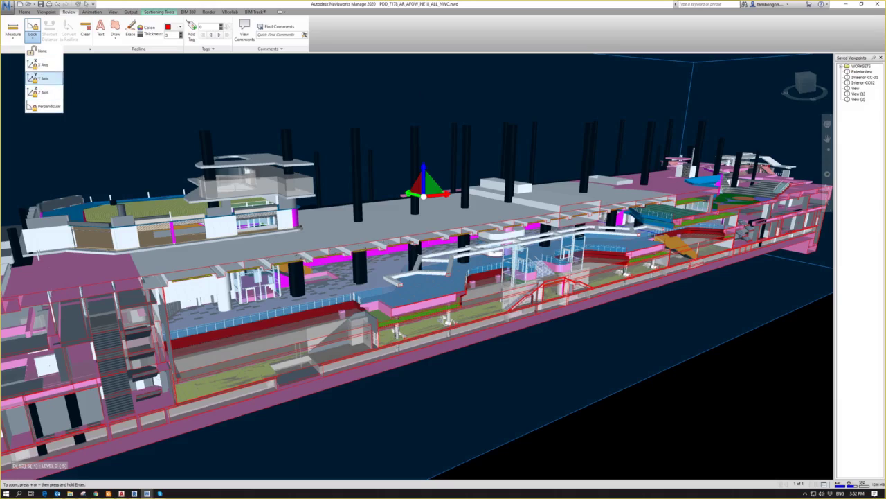
left_click(68, 104)
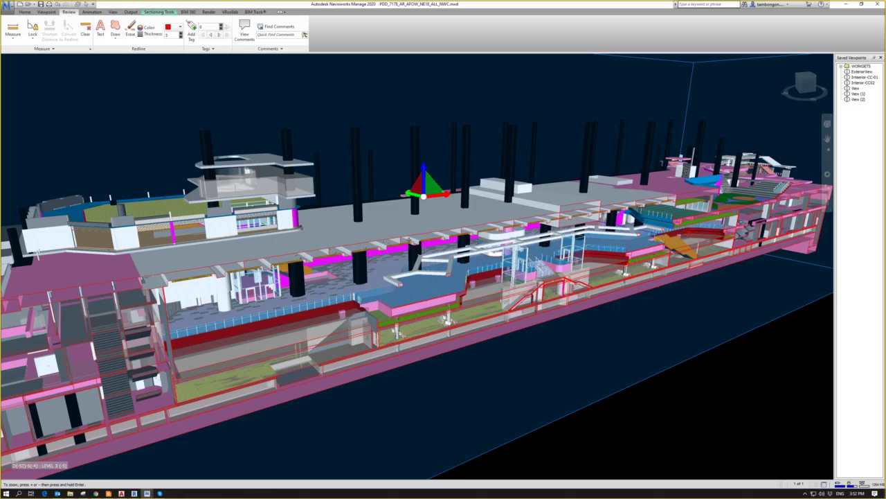
key("alt+Tab")
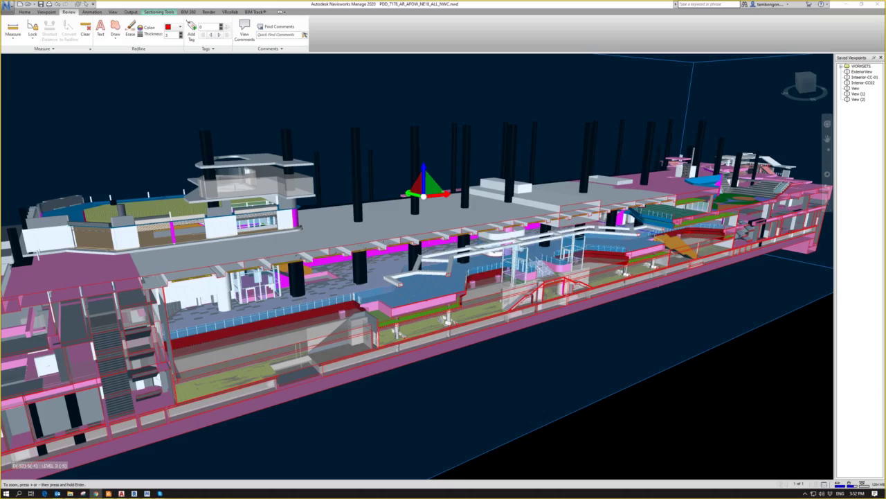
left_click(14, 30)
left_click(8, 39)
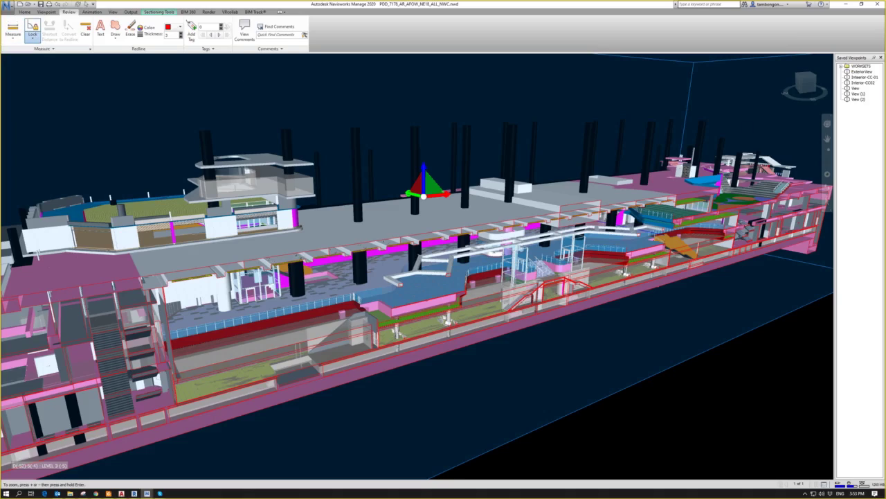
left_click(32, 32)
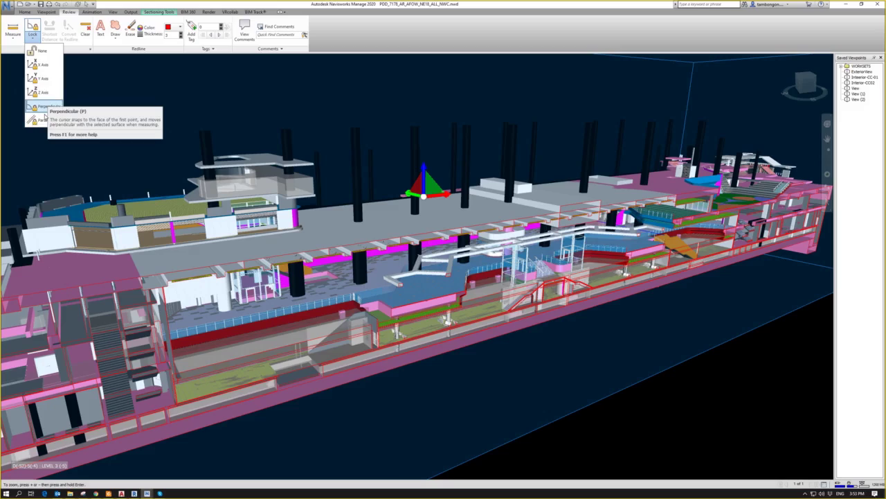
left_click(13, 41)
left_click(13, 42)
left_click(34, 32)
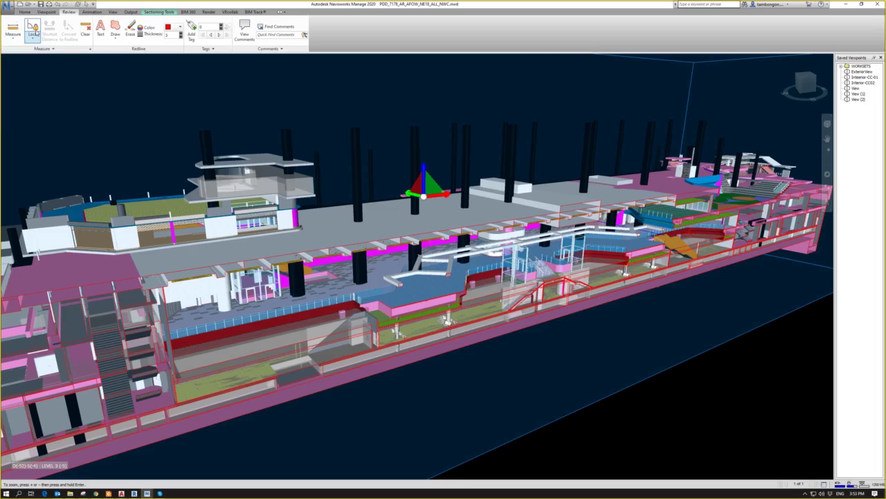
left_click(33, 32)
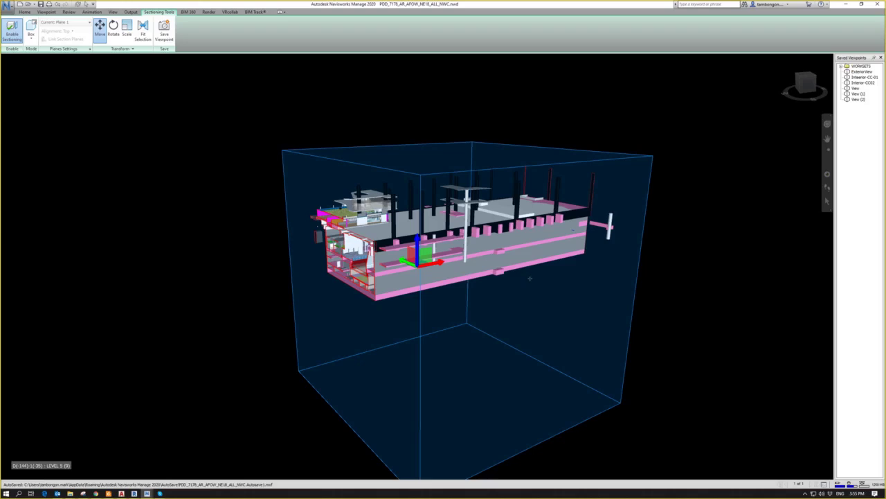
- Examine the station's section box from a higher angle
middle_click_drag(530, 278, 530, 299, "shift")
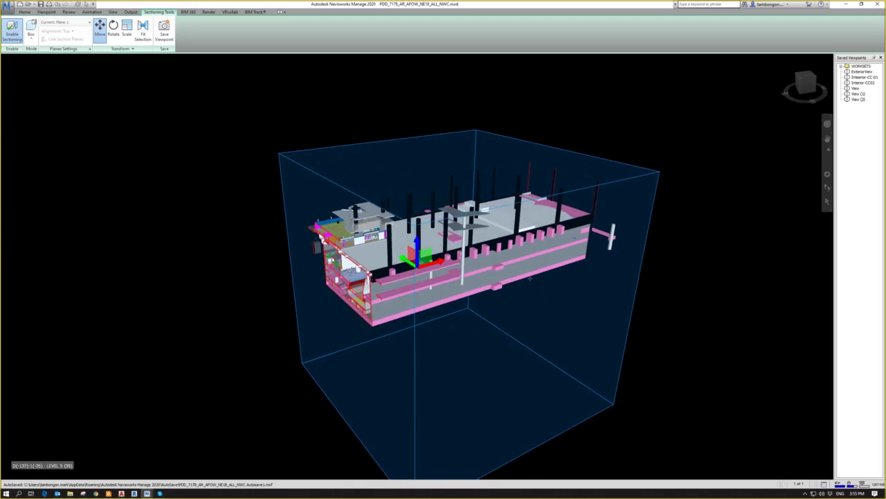